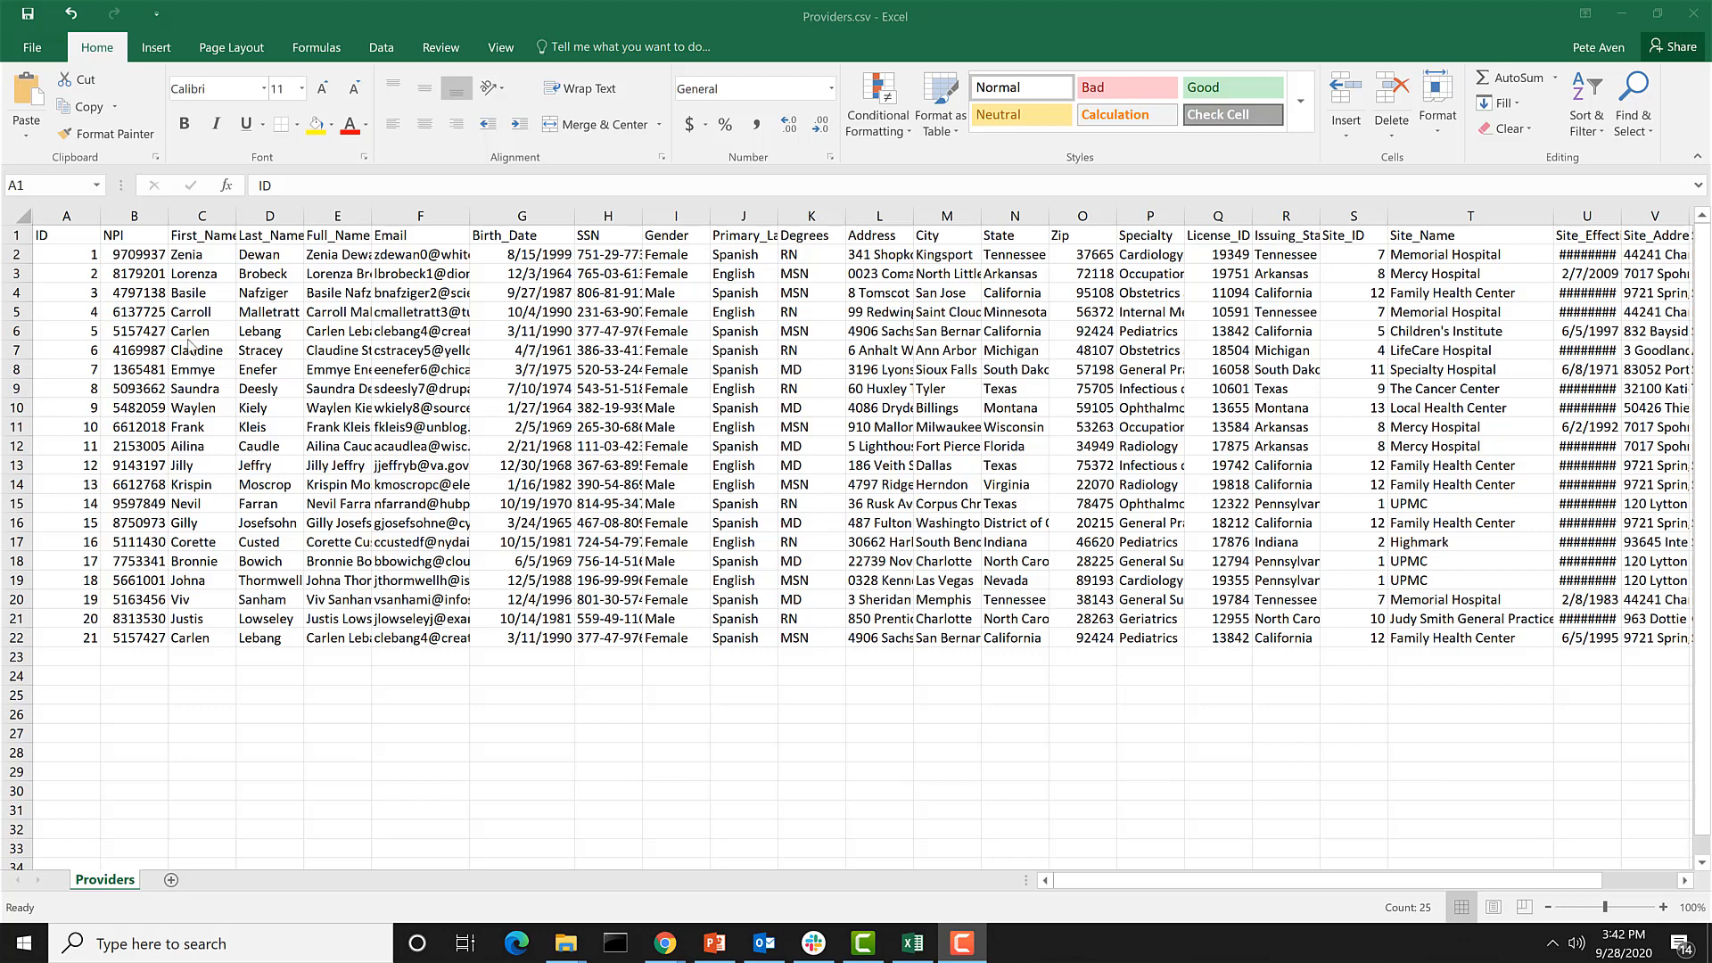
click(9, 235)
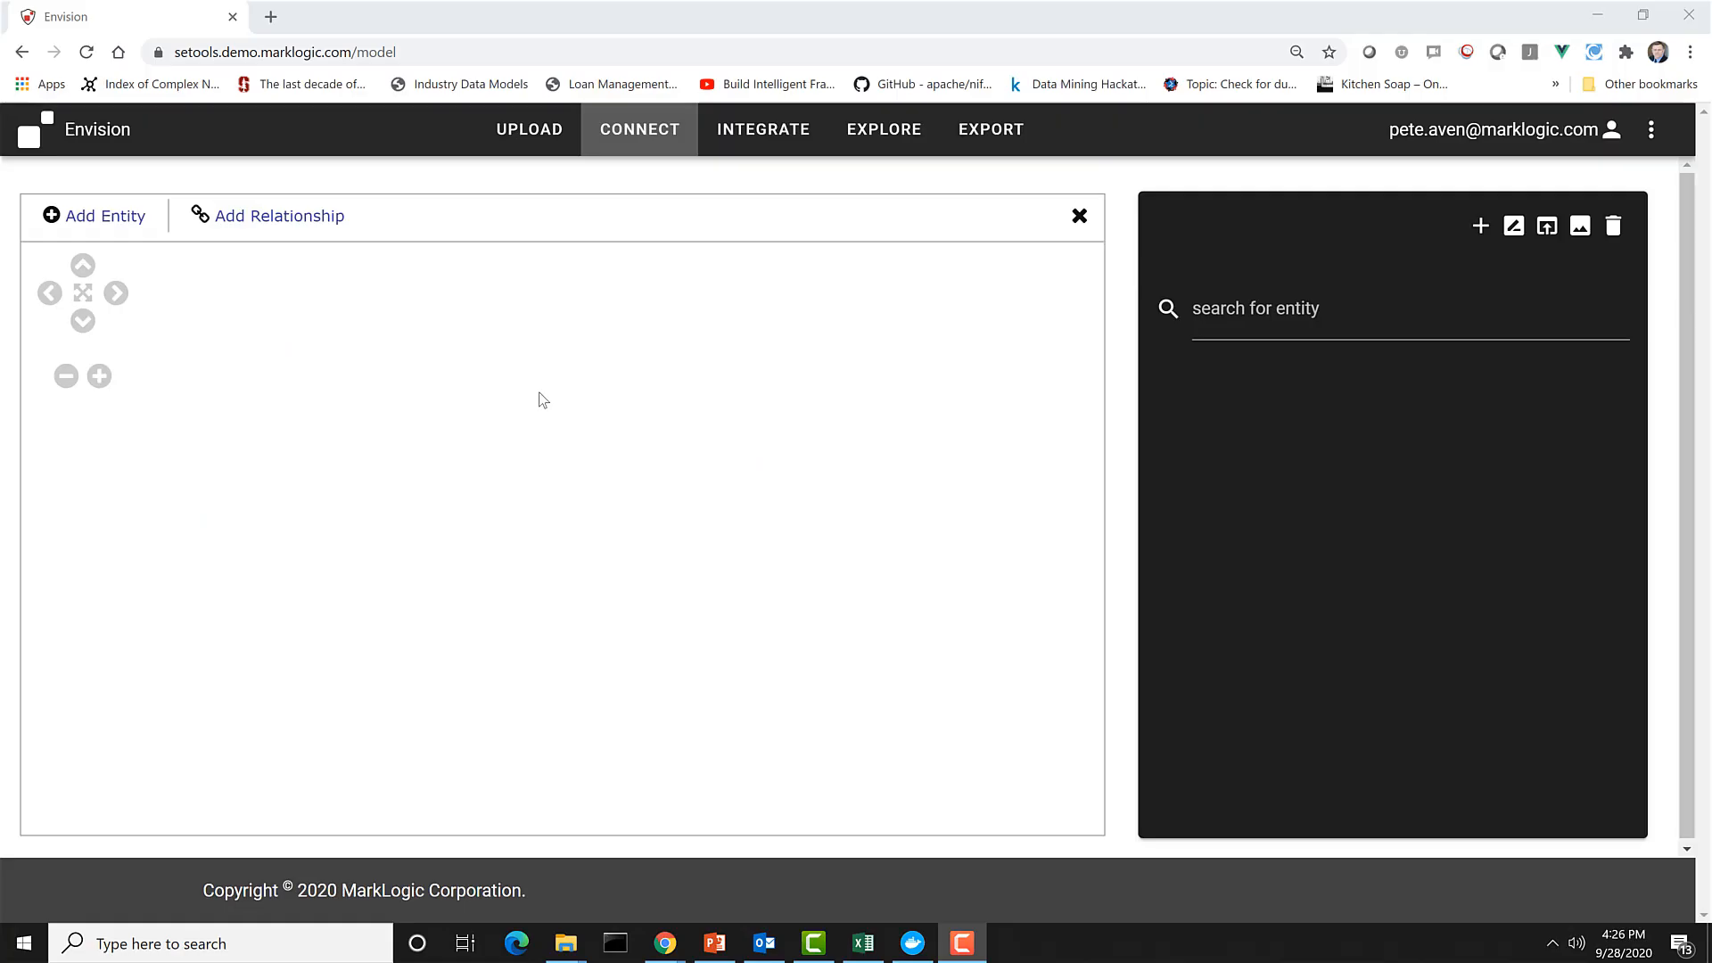
Create a new model named Providers.
click(1481, 226)
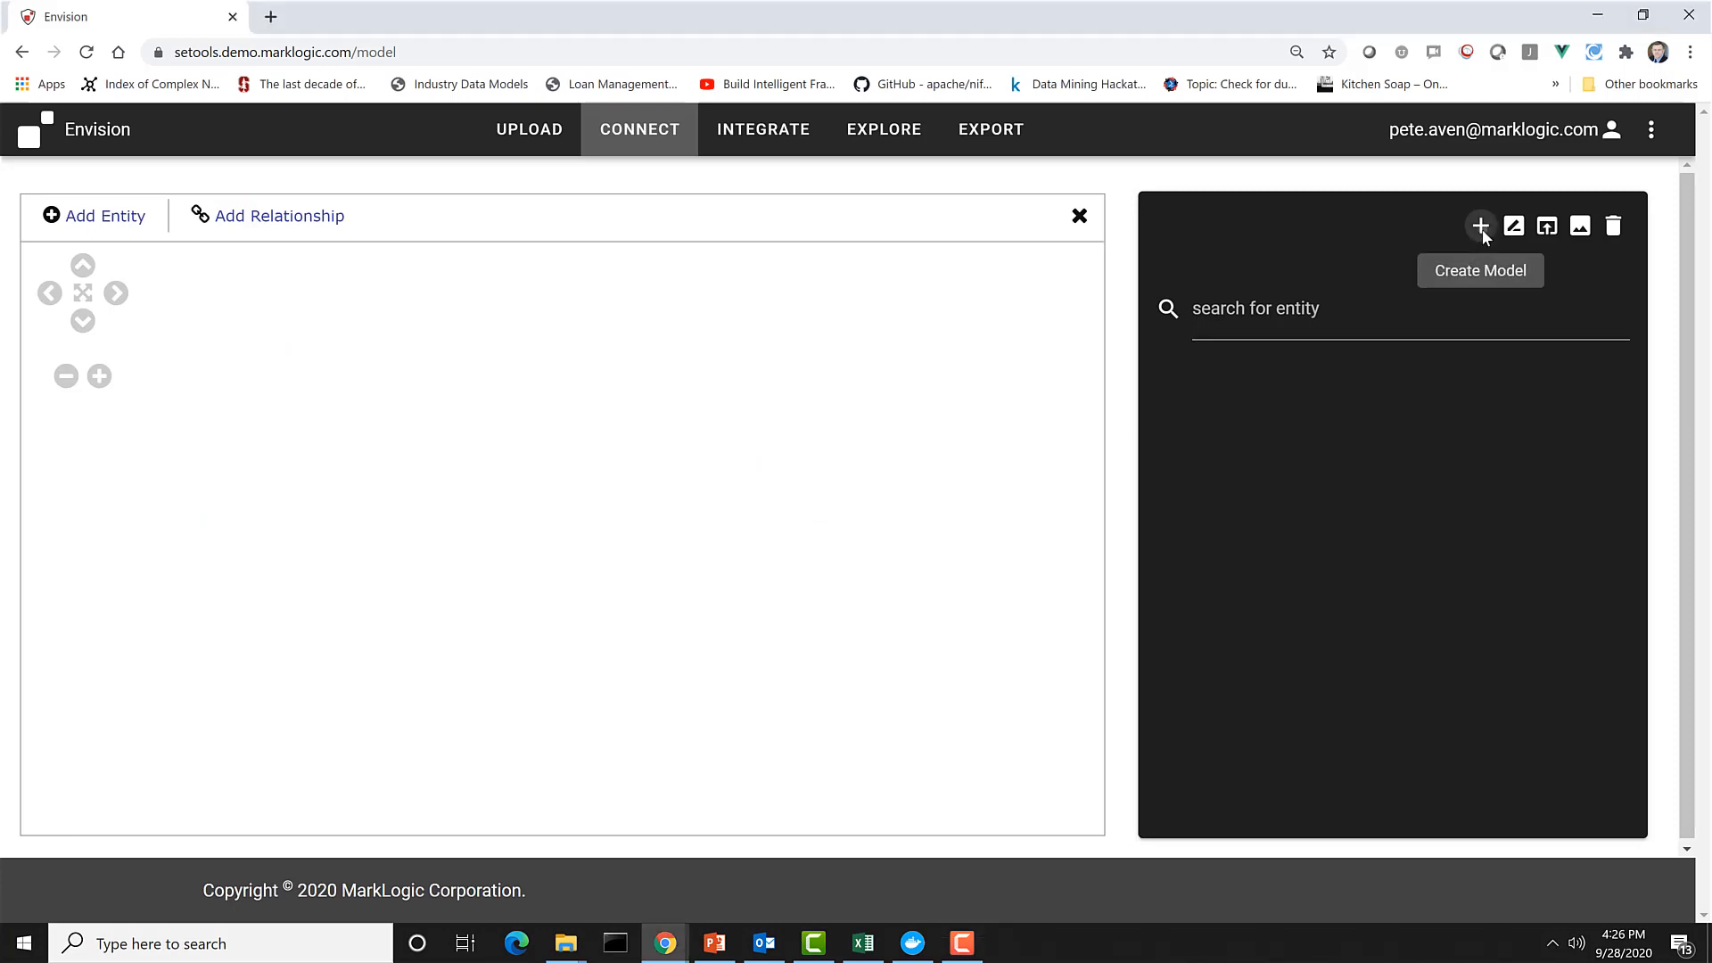
click(1415, 322)
text(P)
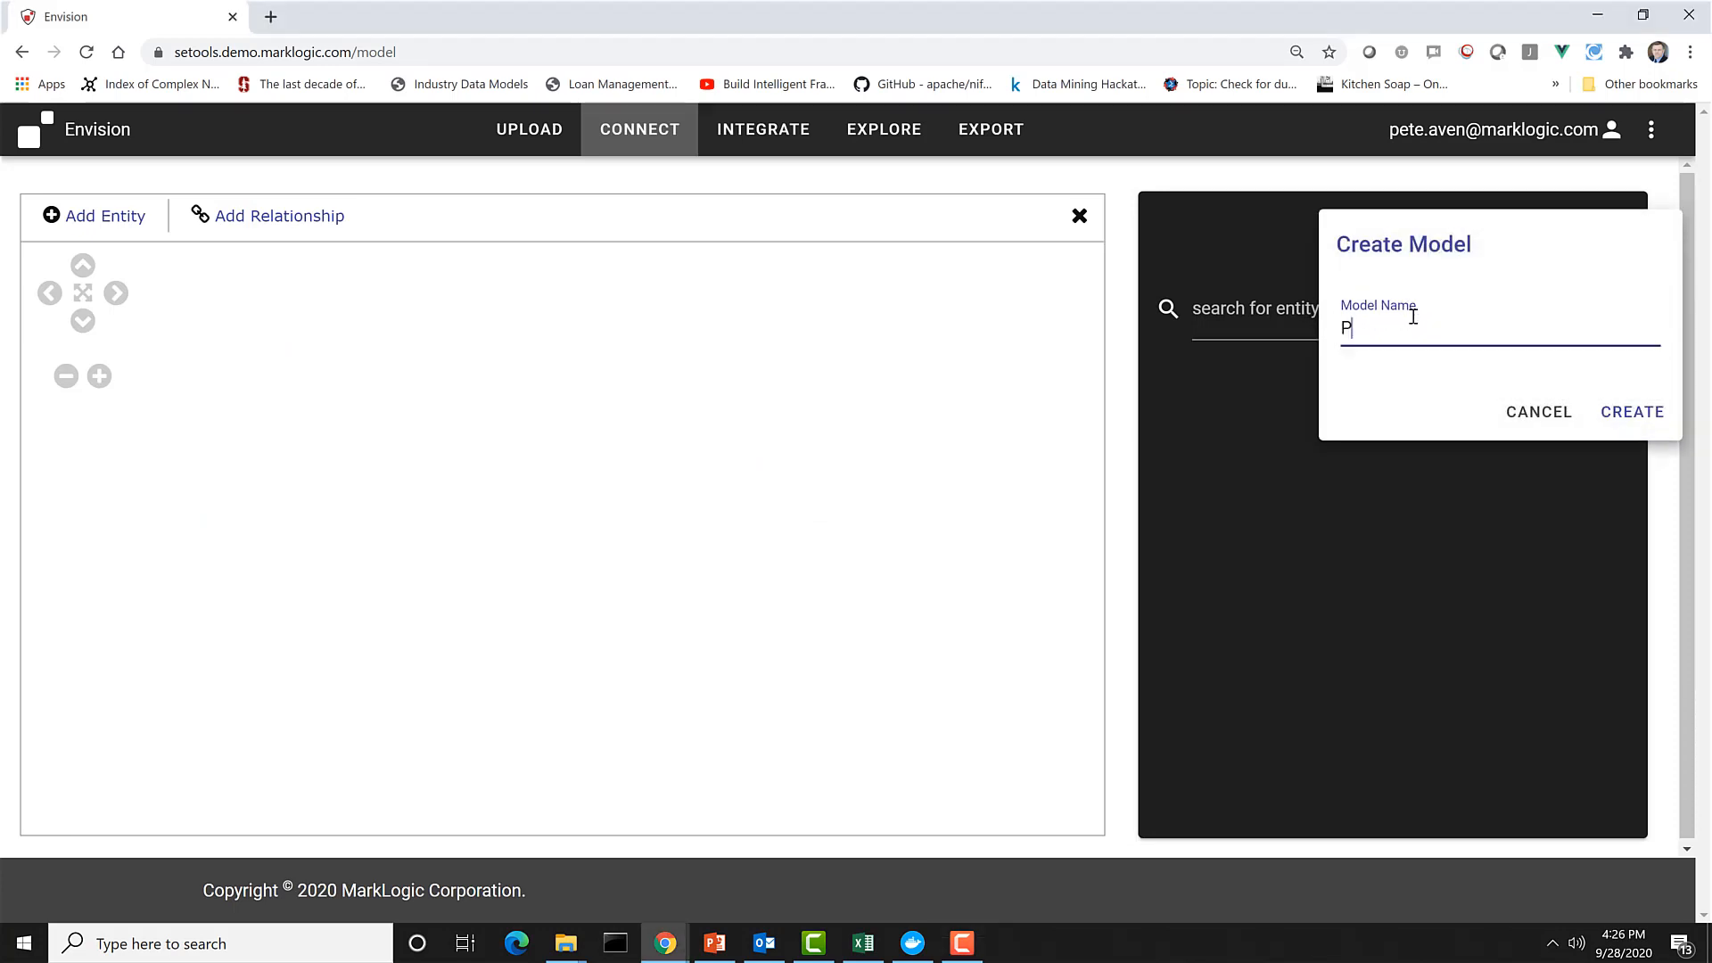
text(roviders)
click(1633, 412)
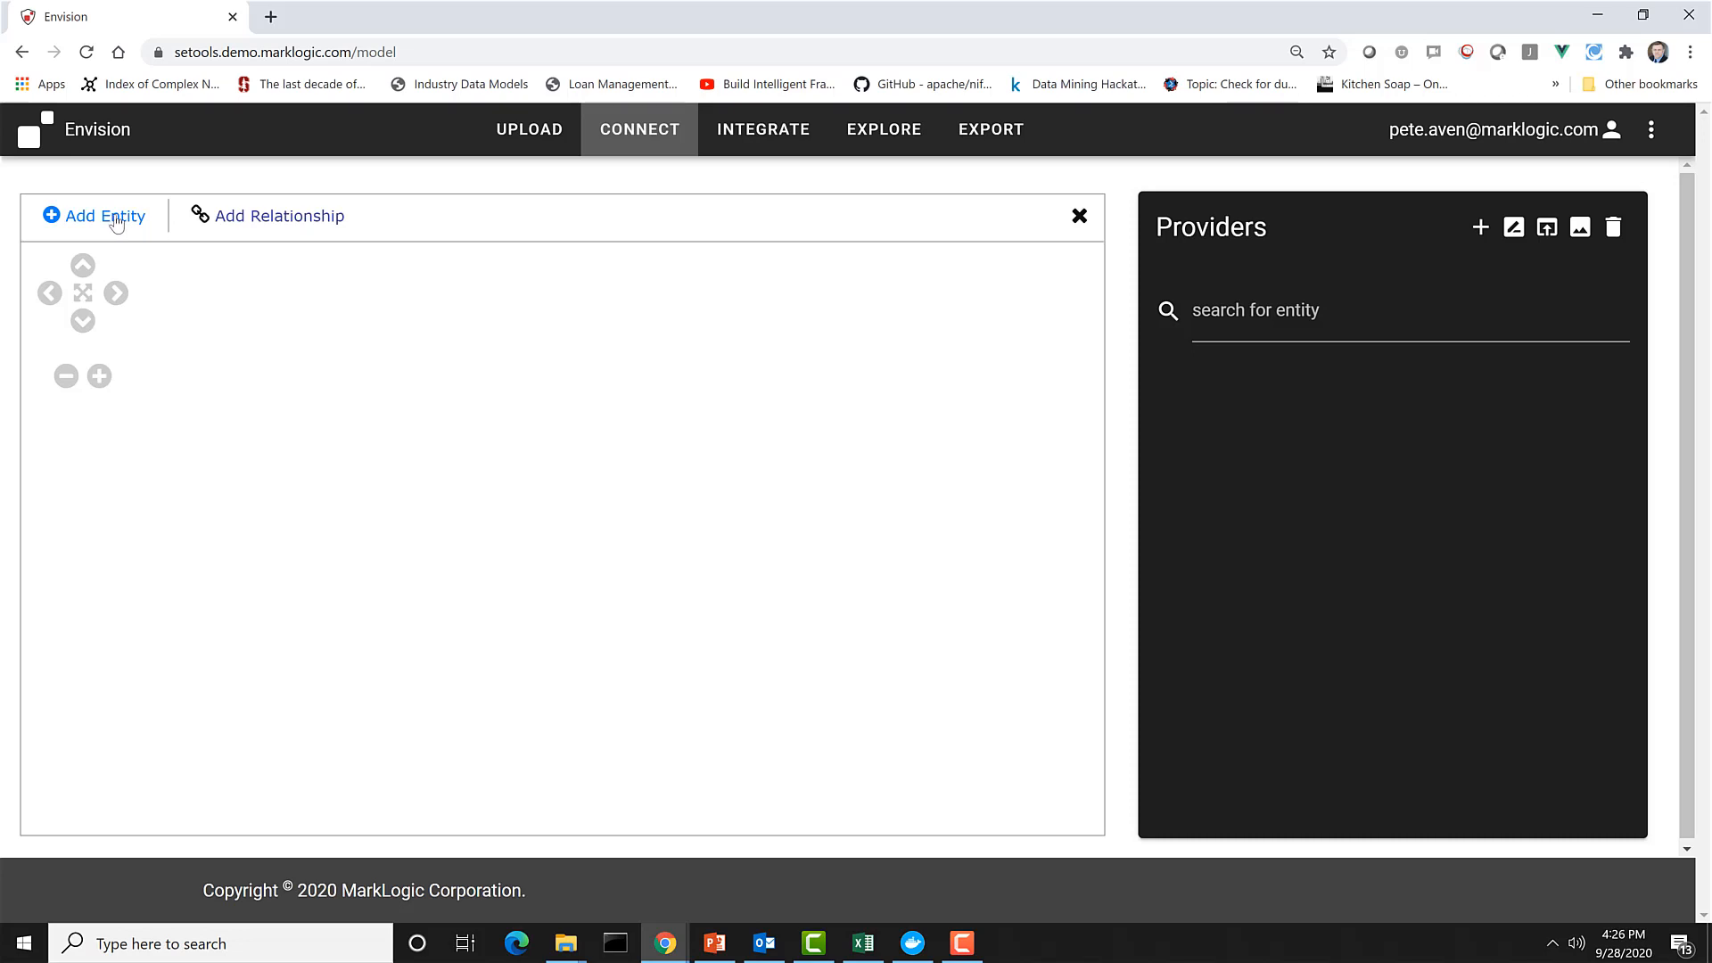
Add an entity named Person in the empty model canvas.
click(116, 223)
click(391, 537)
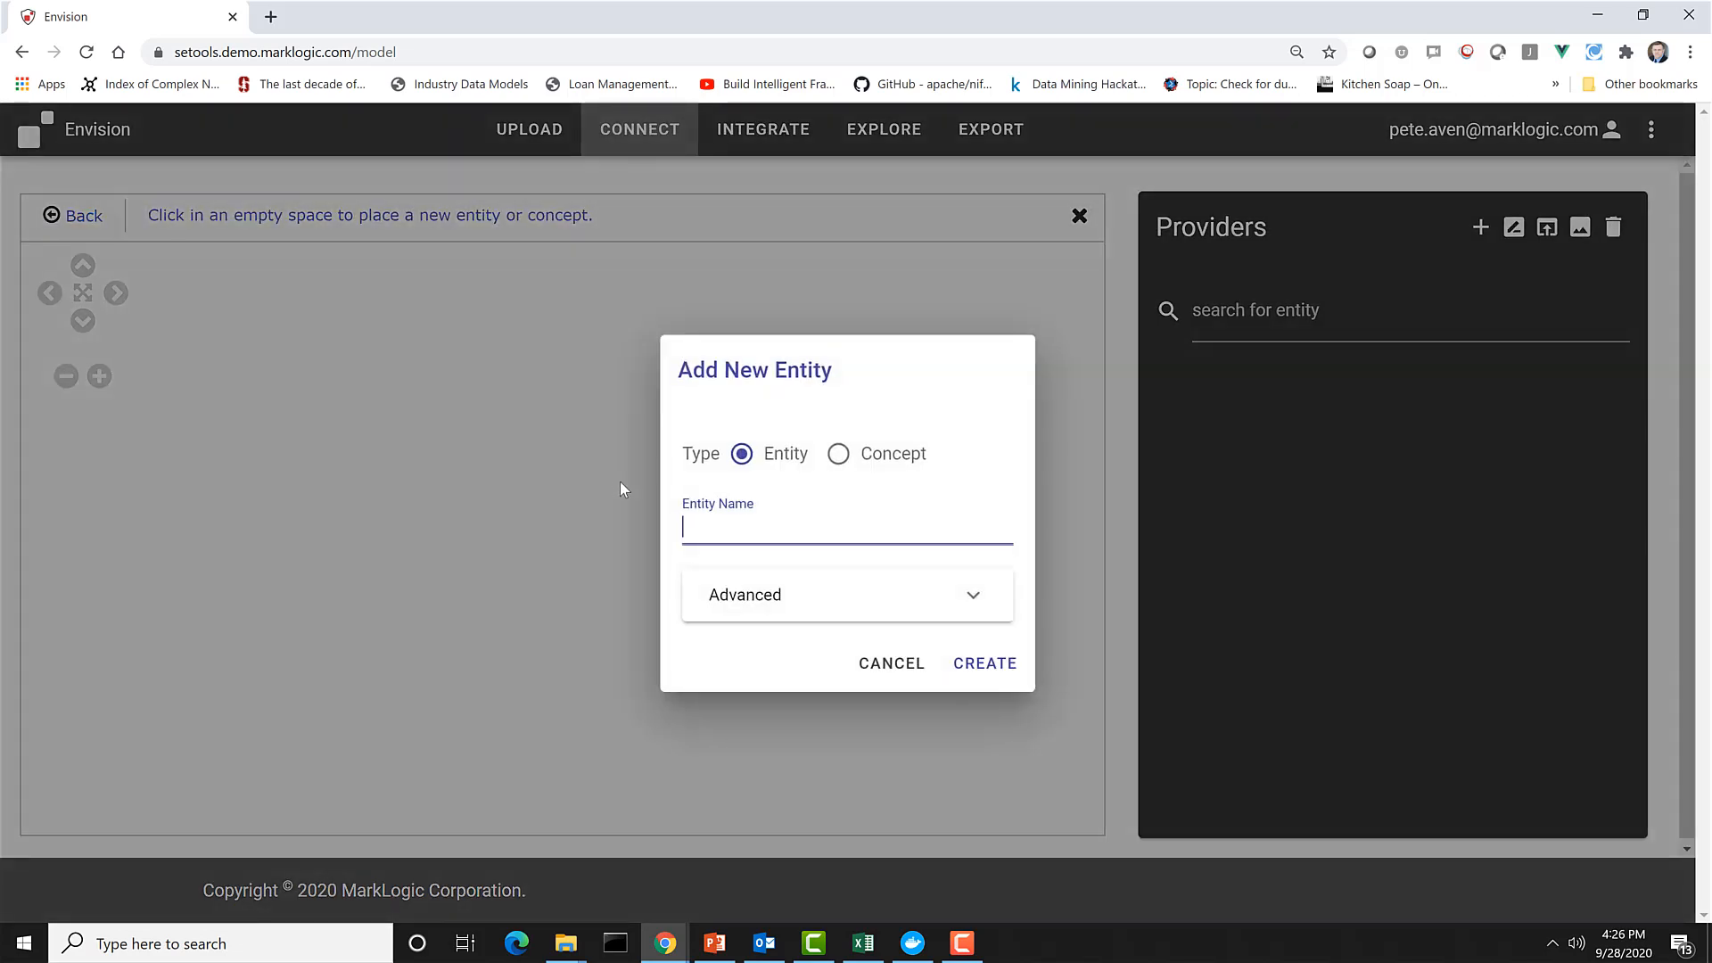
text(Person)
click(979, 664)
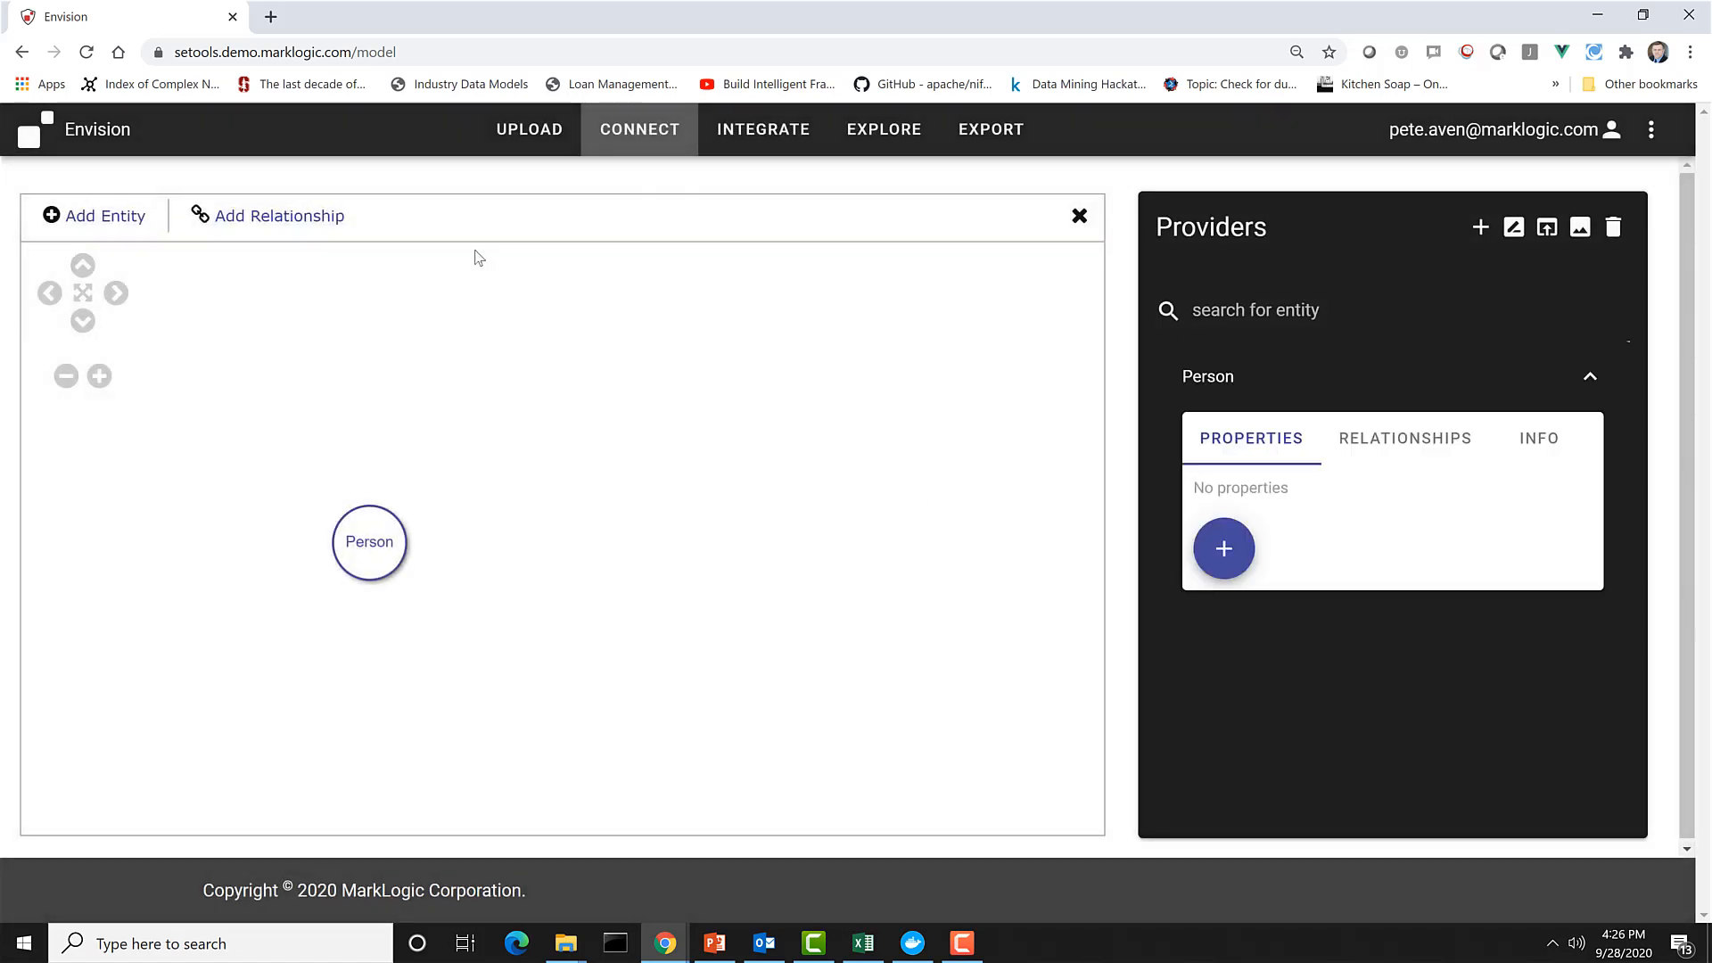
Add a second entity named Facility above and to the side of the Person entity.
click(107, 217)
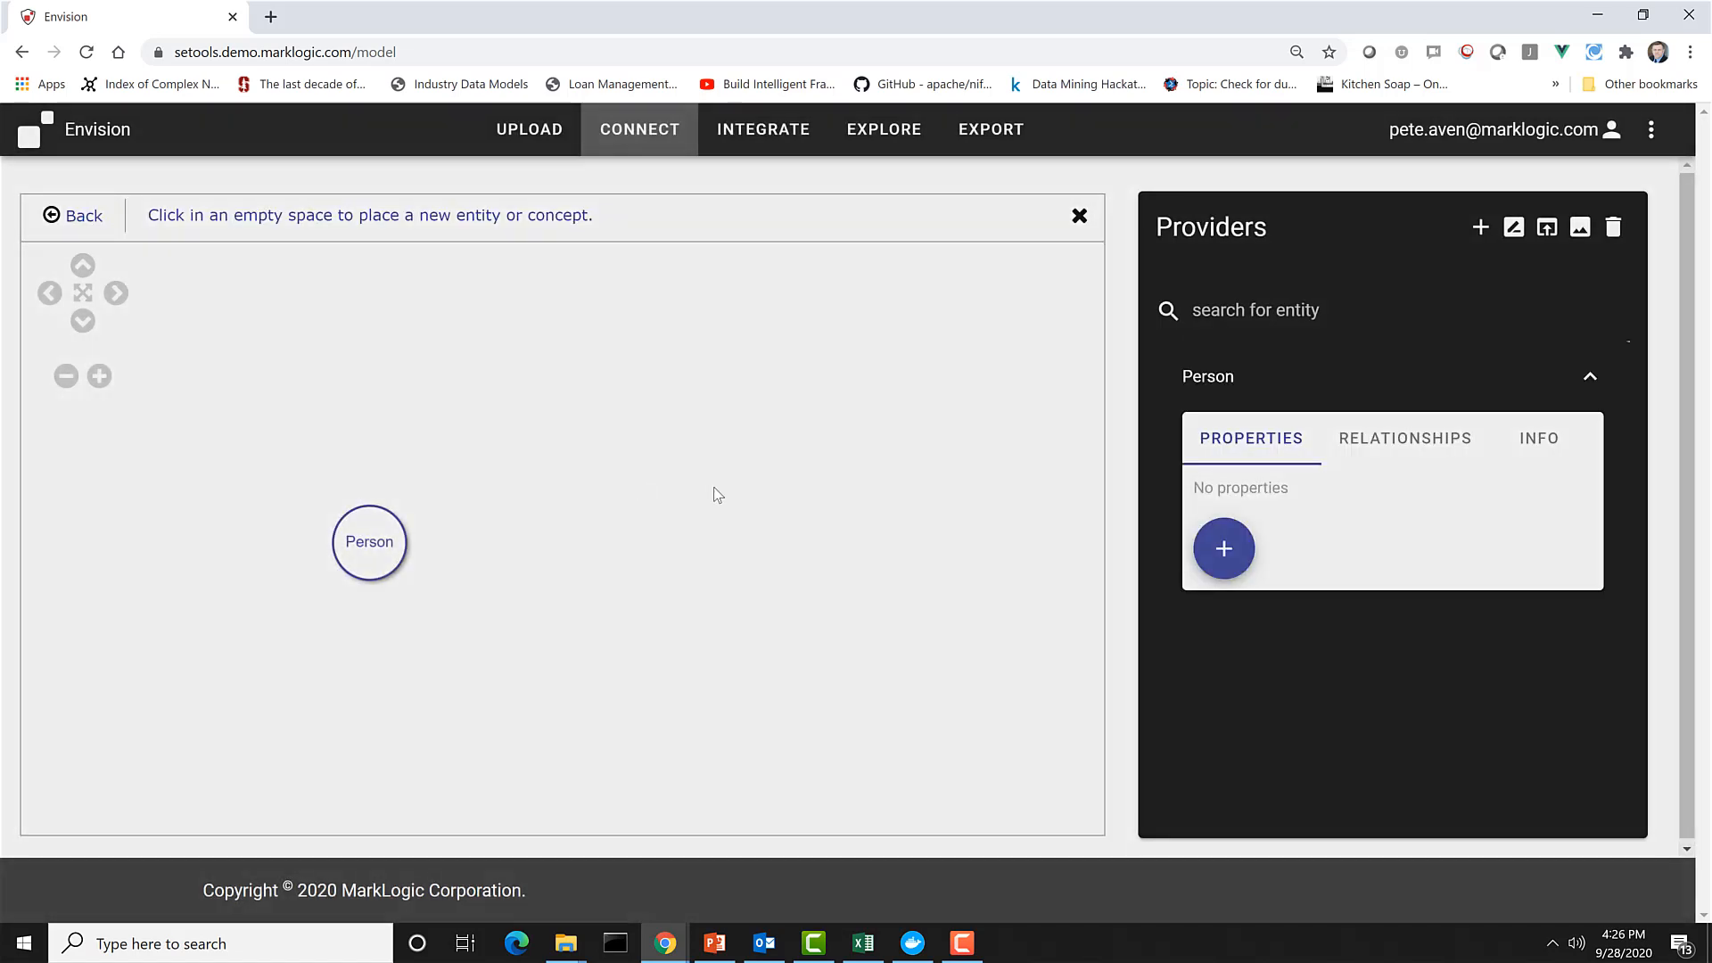
click(711, 489)
text(Facility)
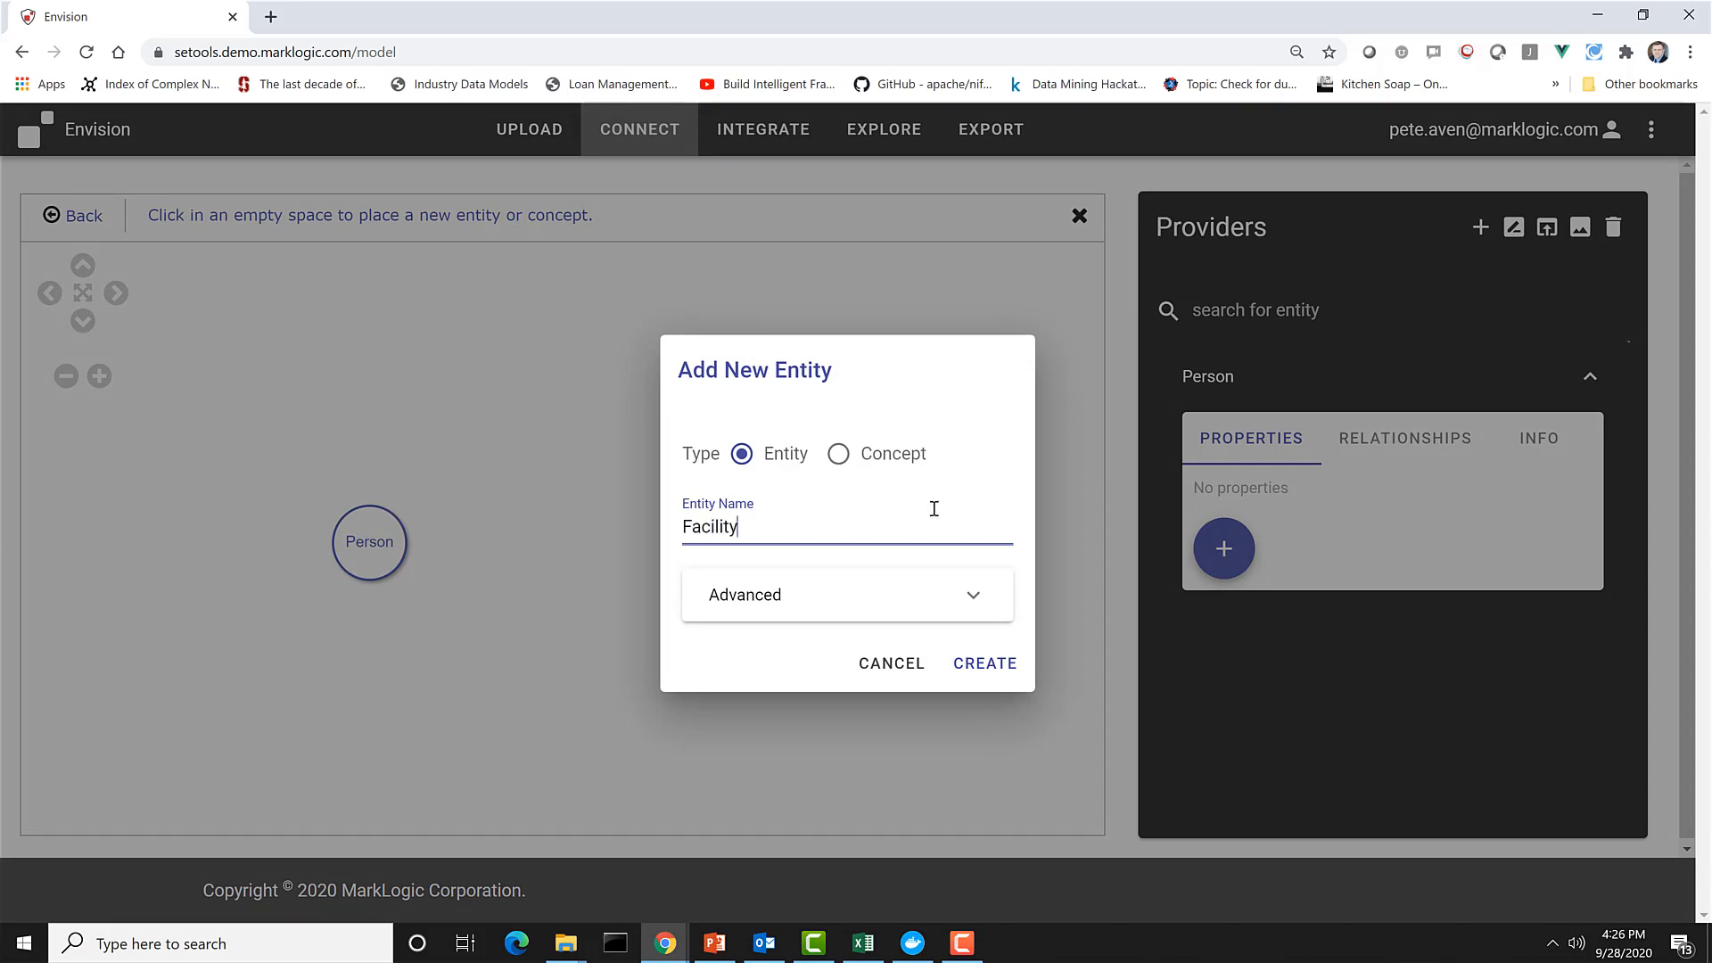
click(1002, 663)
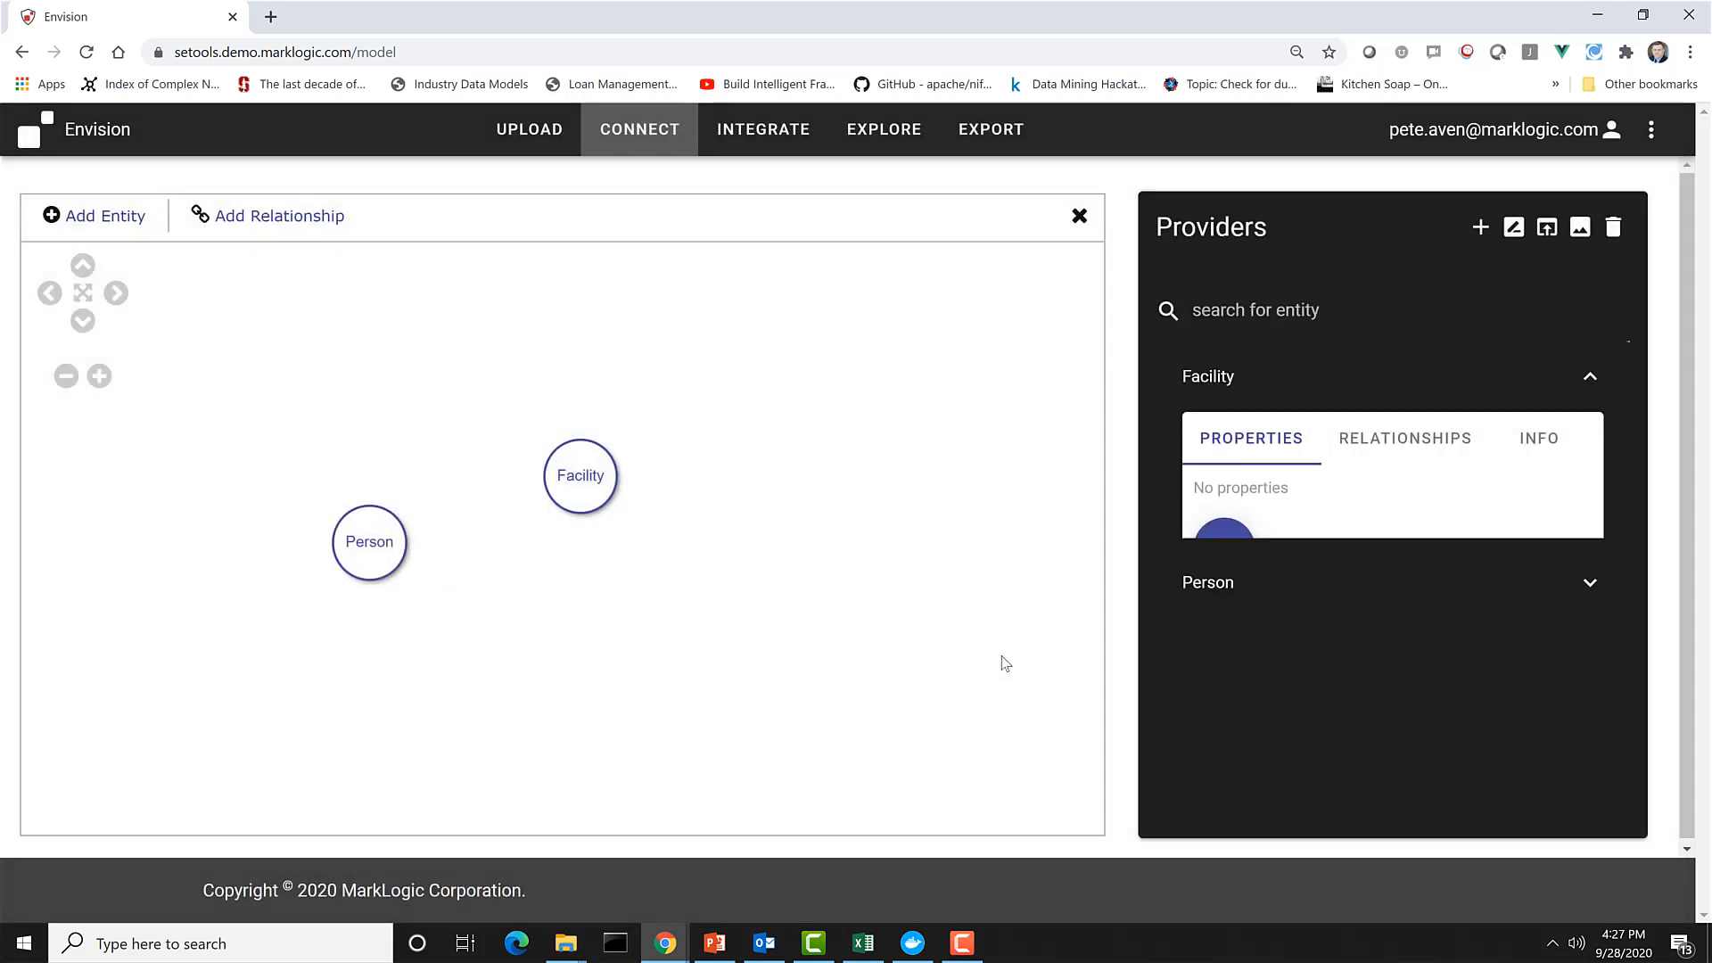
Create a relationship from Person to Facility described as practicesAt with 1:Many cardinality.
click(234, 218)
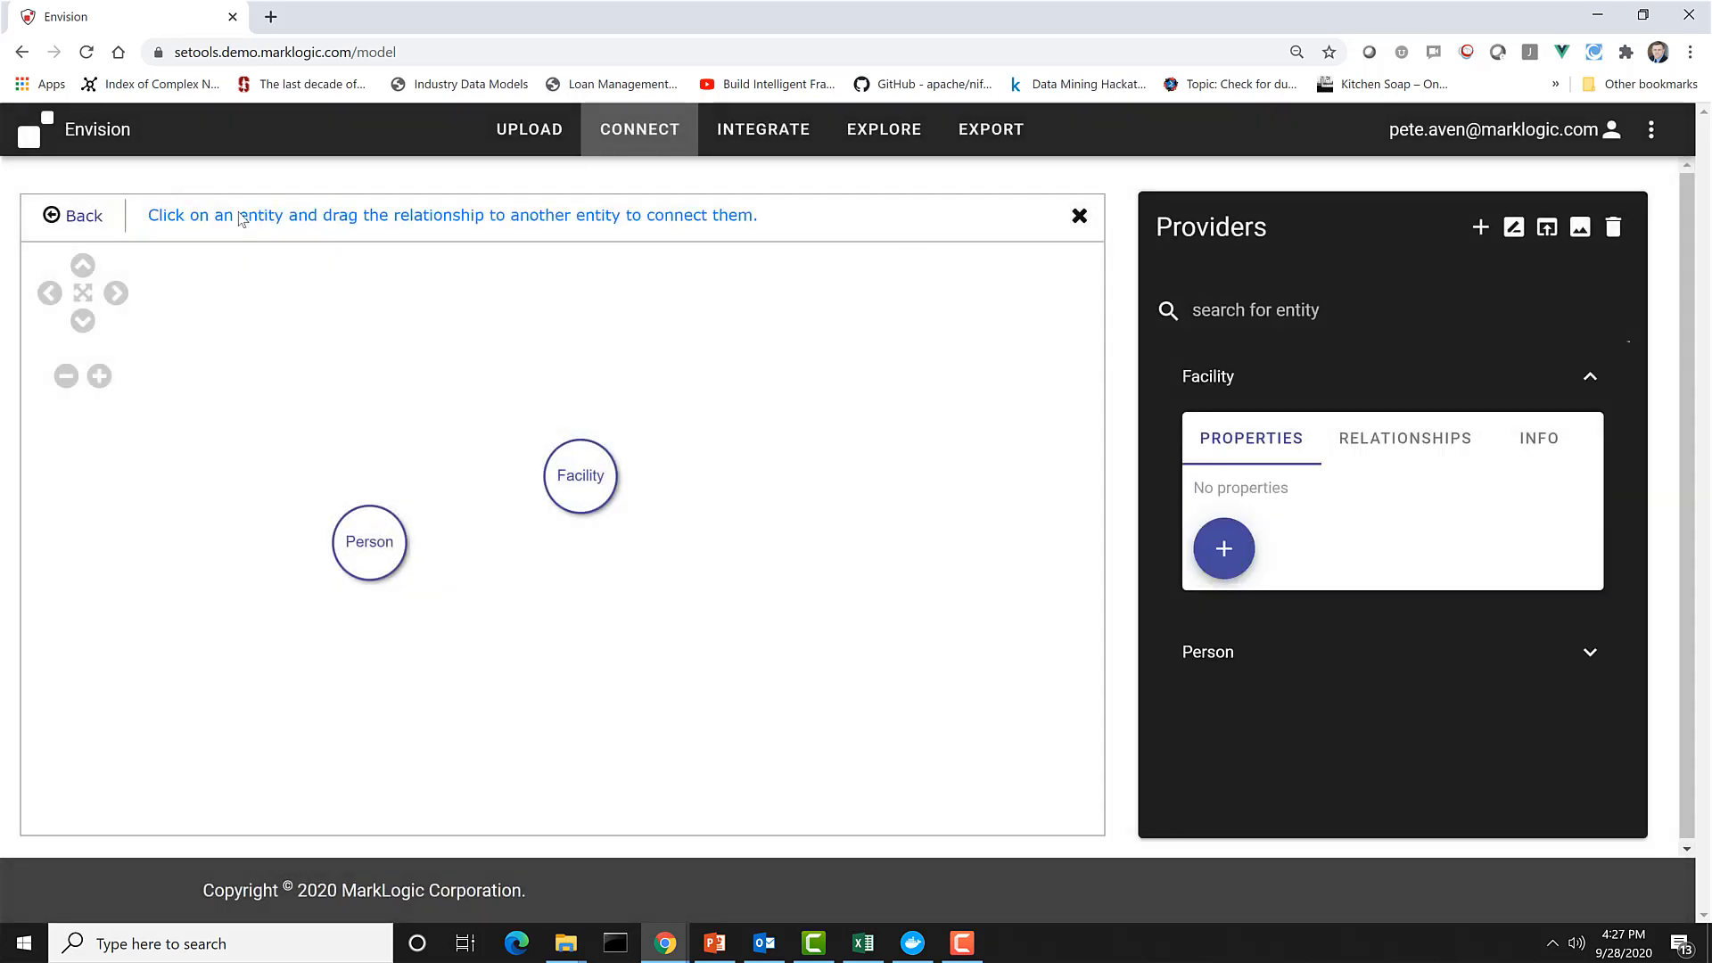
drag(372, 554, 575, 473)
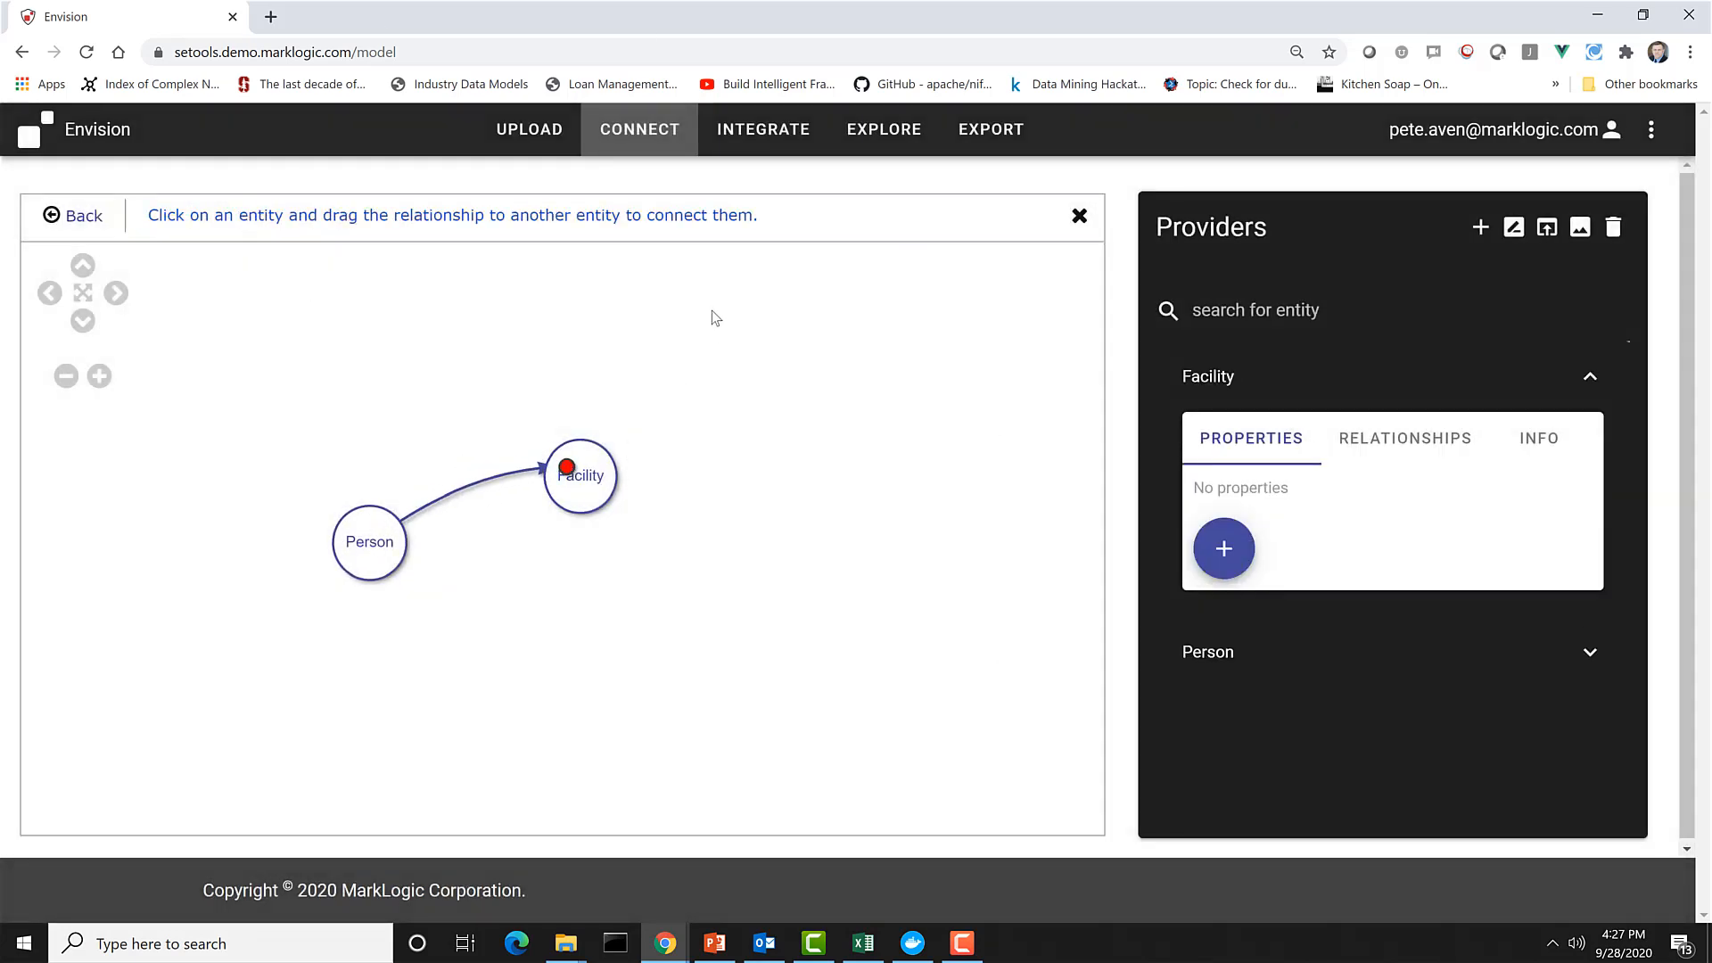
text(practiceA)
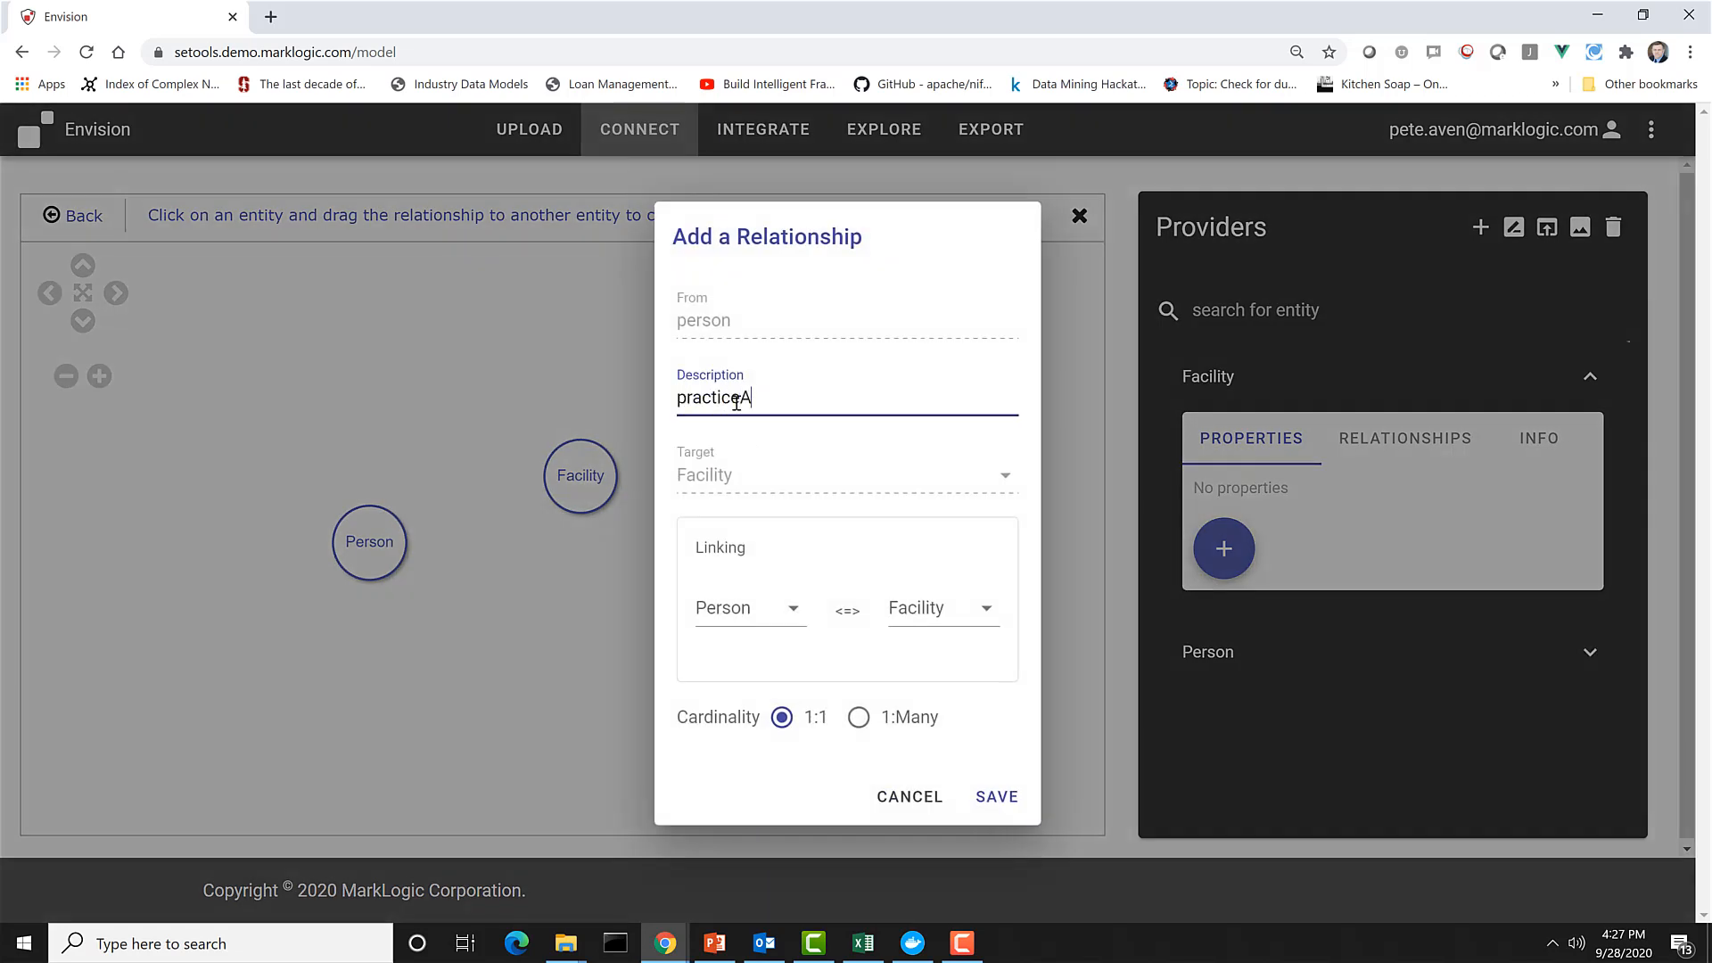
key(BackSpace)
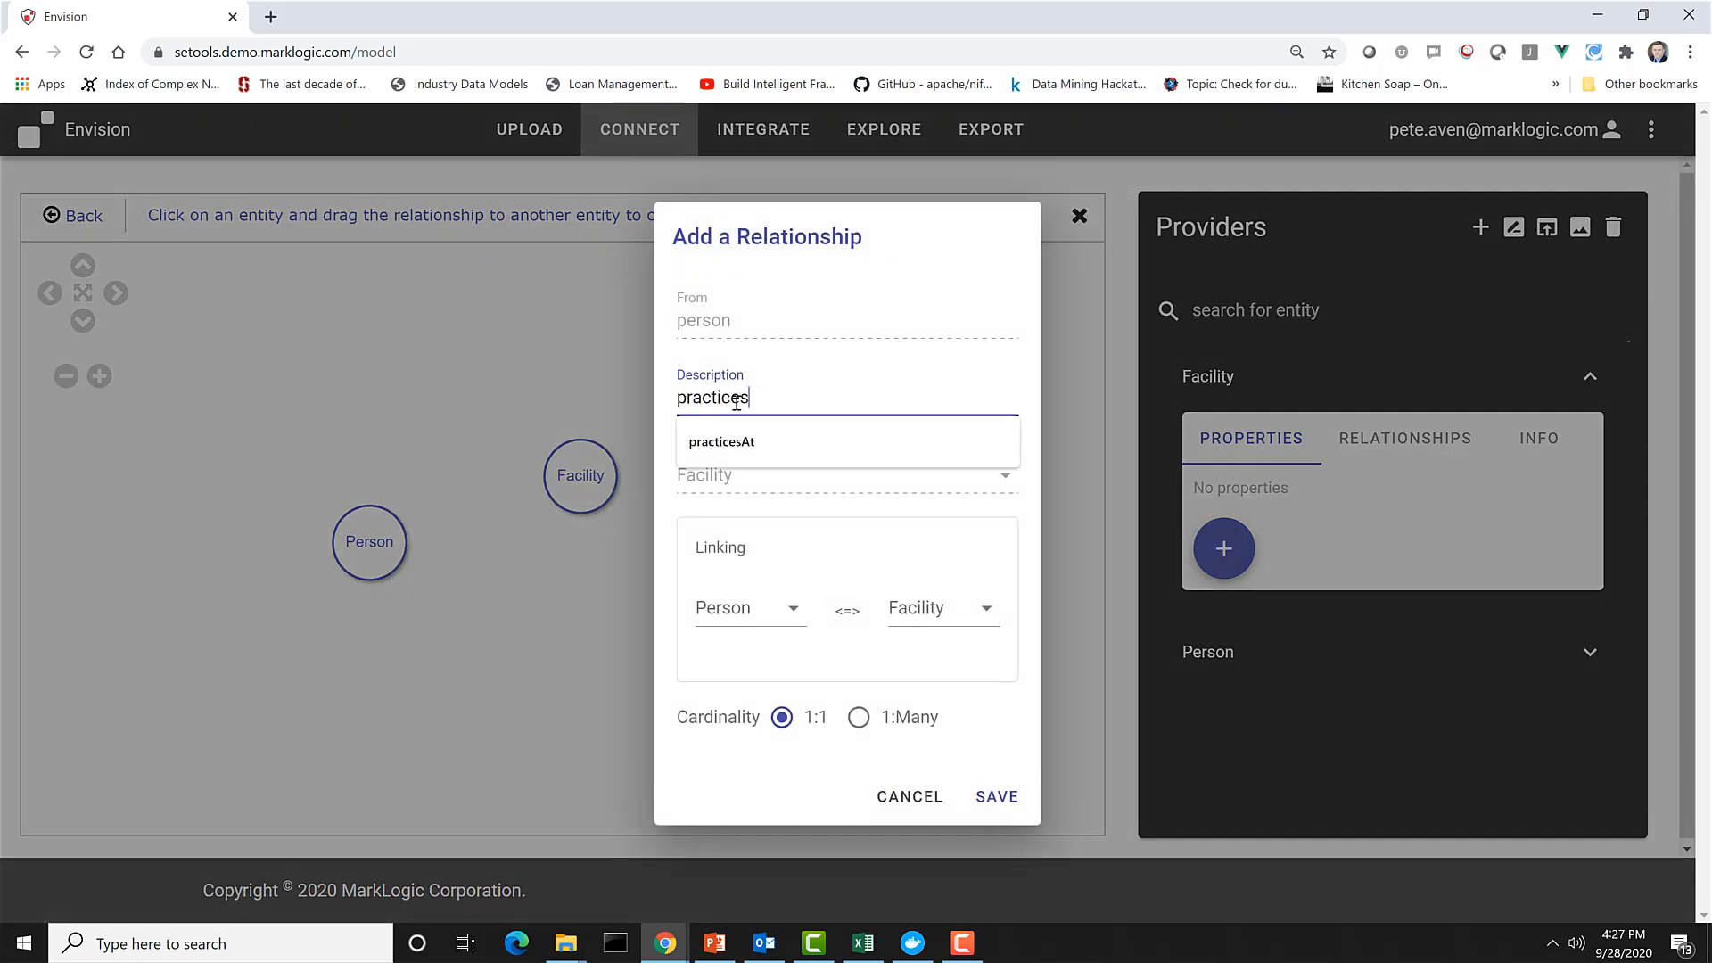
text(sAt)
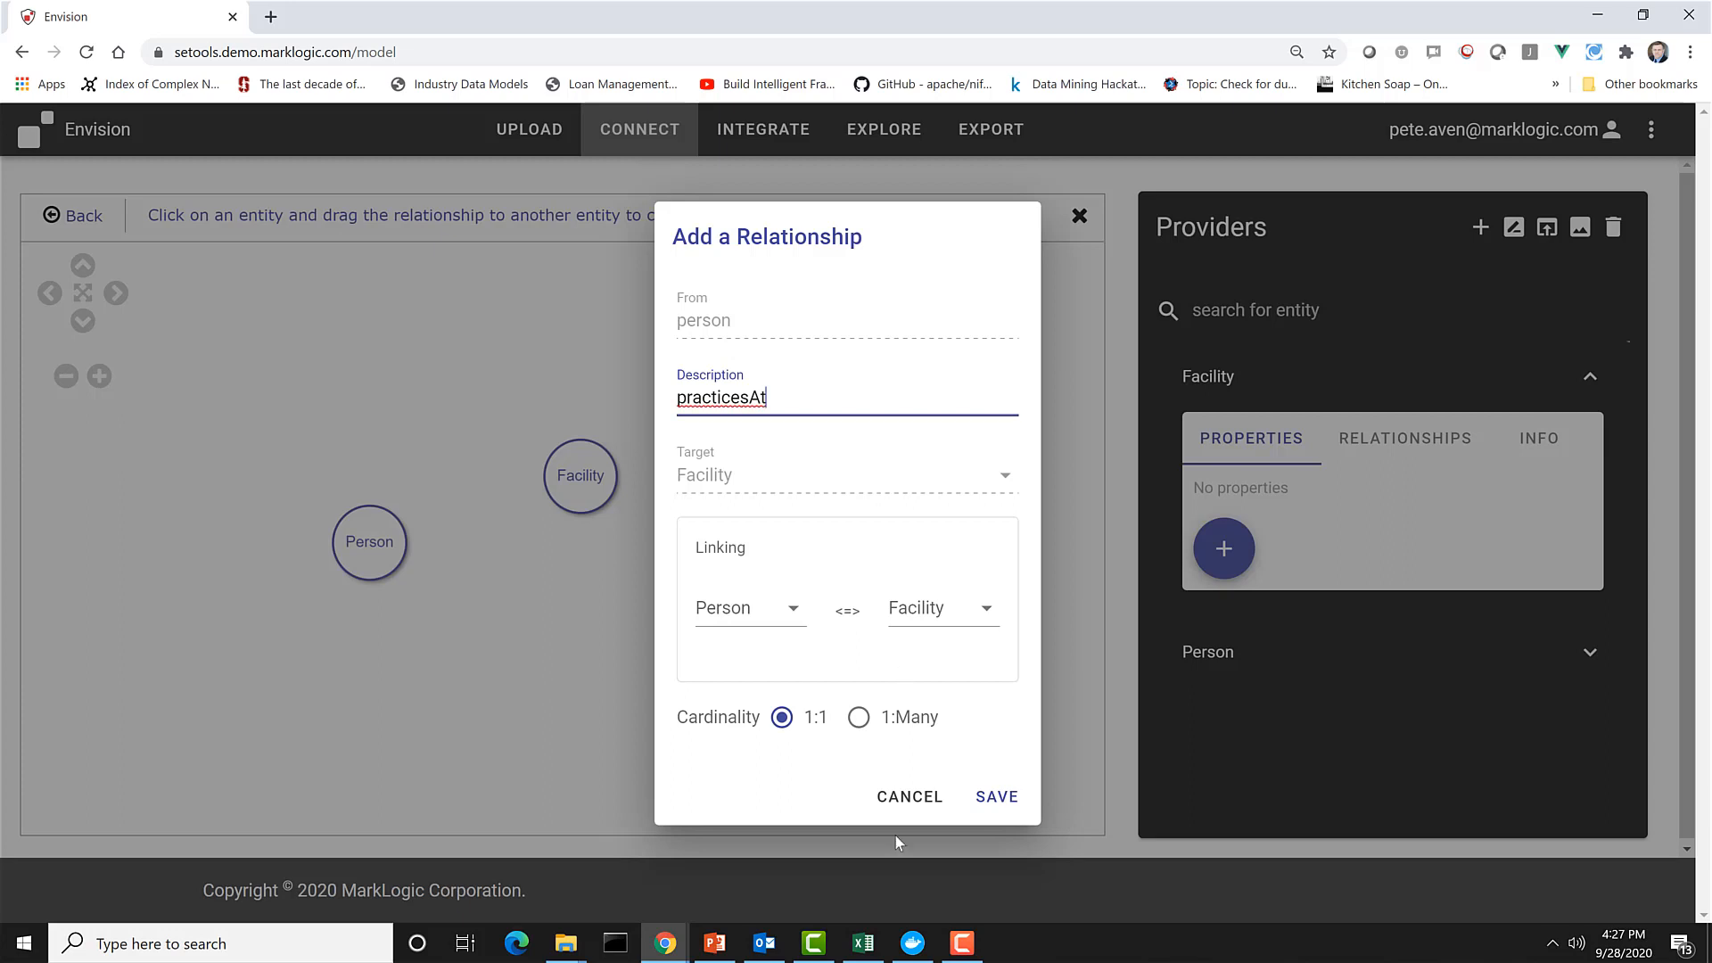
click(859, 718)
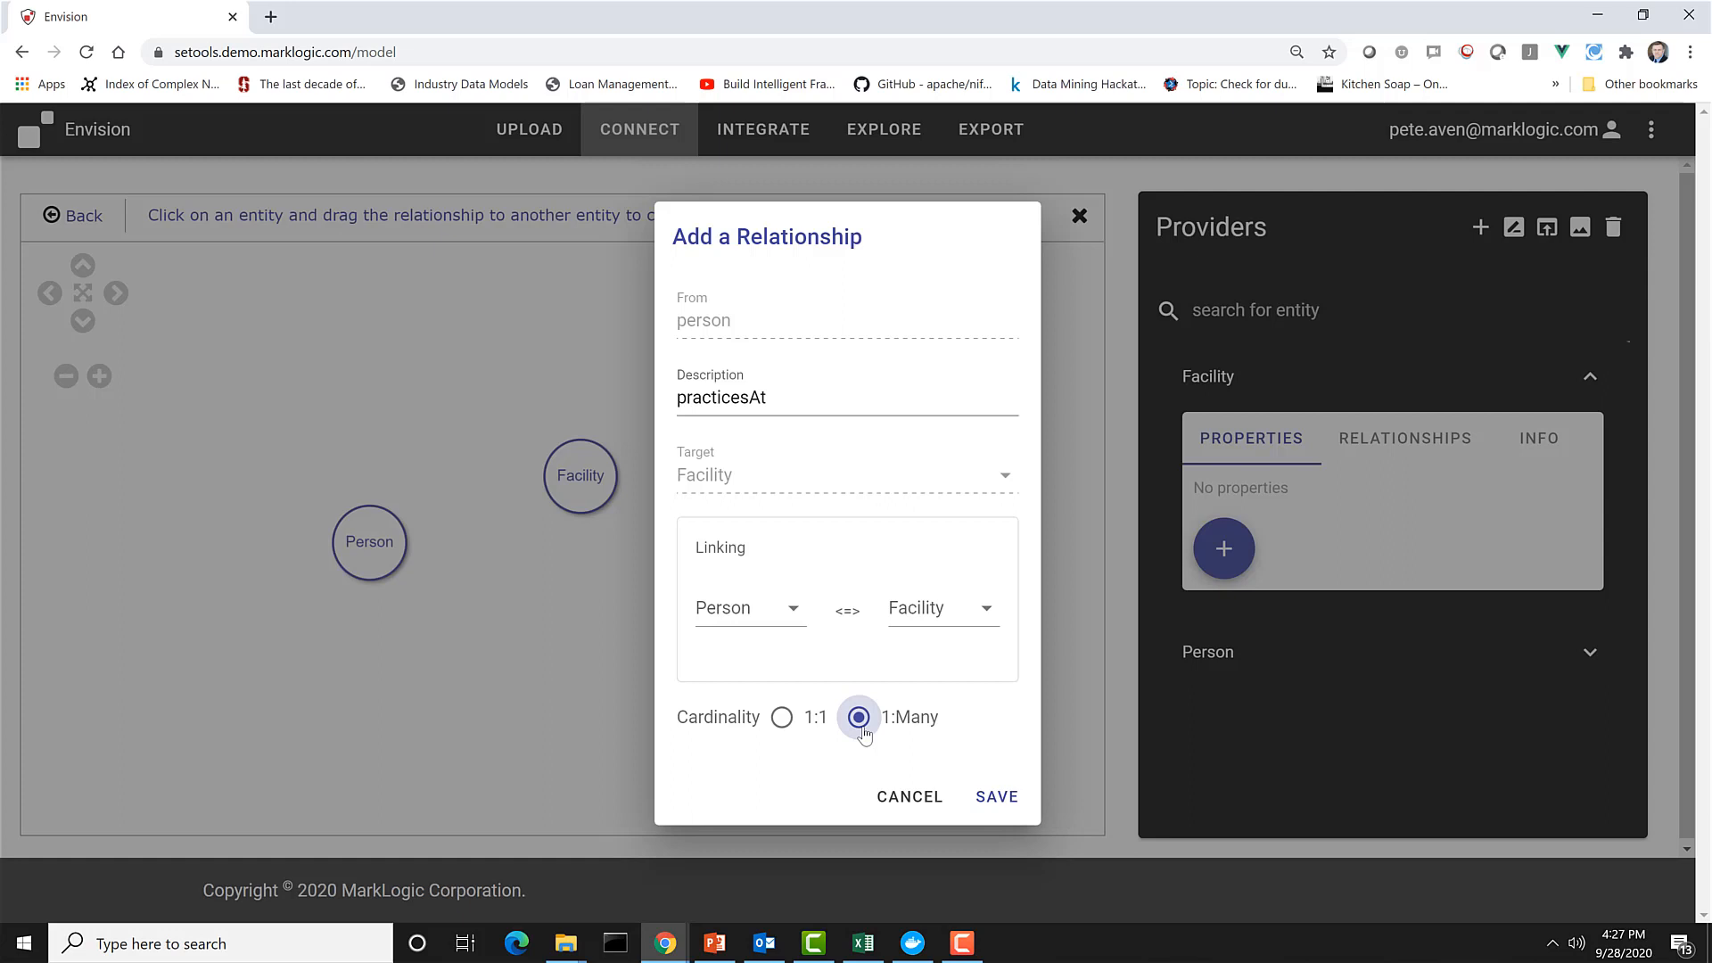
click(996, 803)
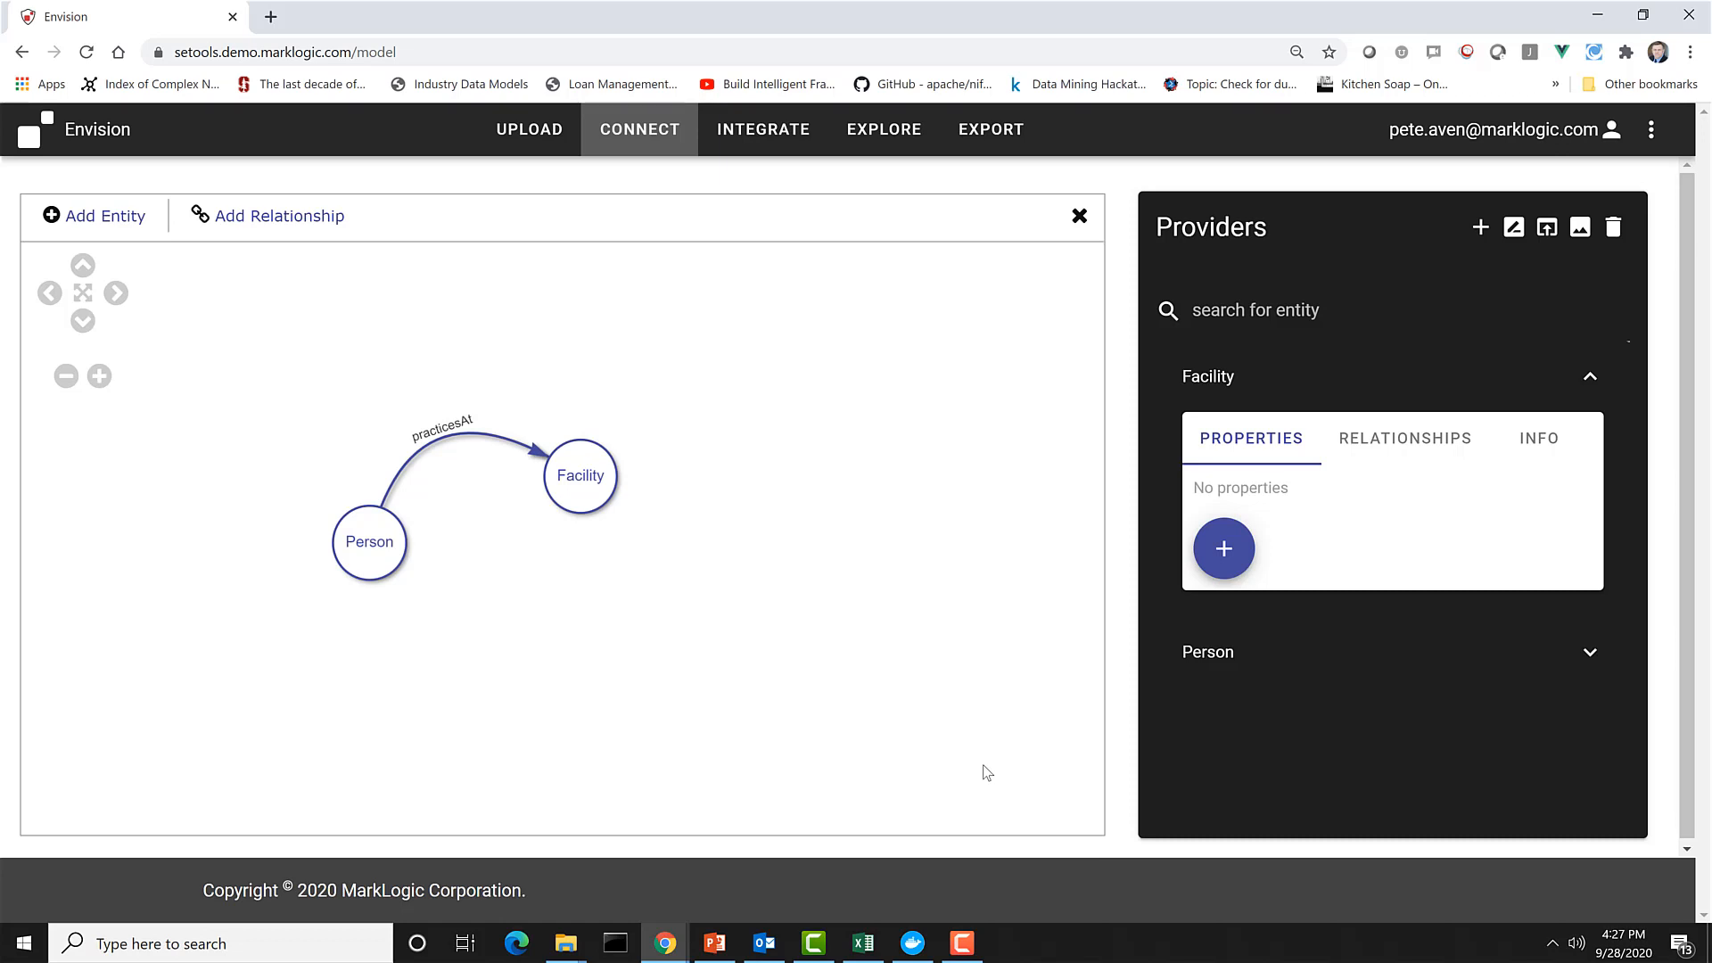
Add the string properties NPI and firstName to the Person entity.
click(364, 547)
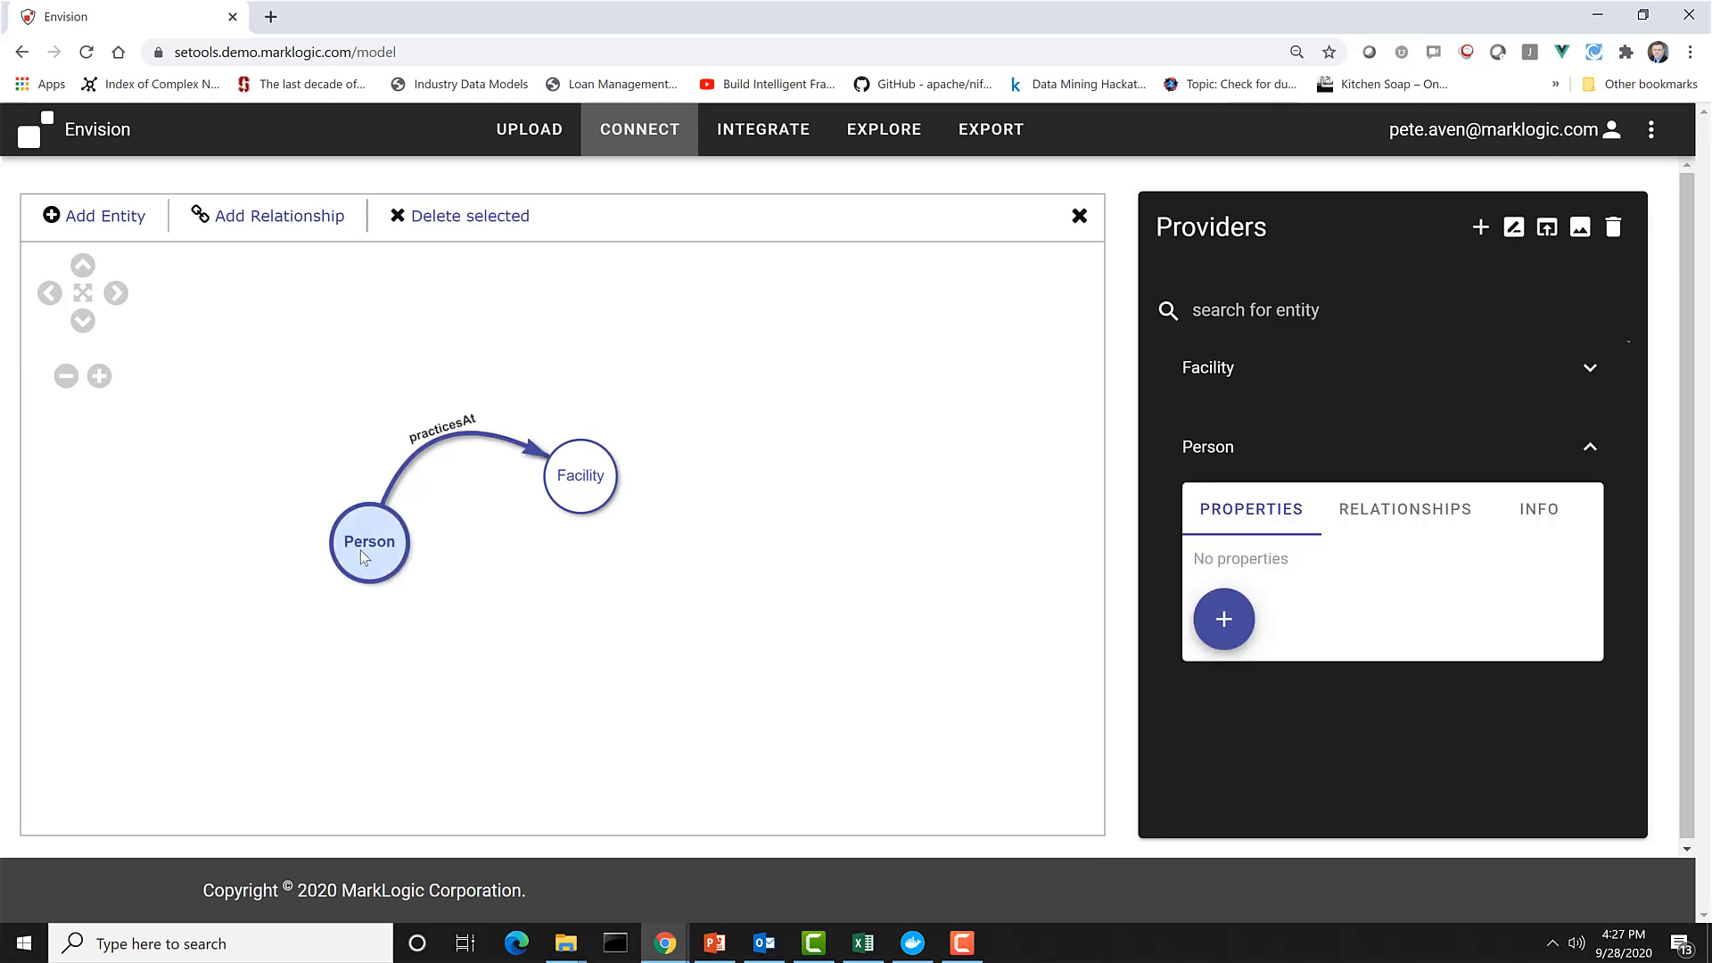
click(1222, 618)
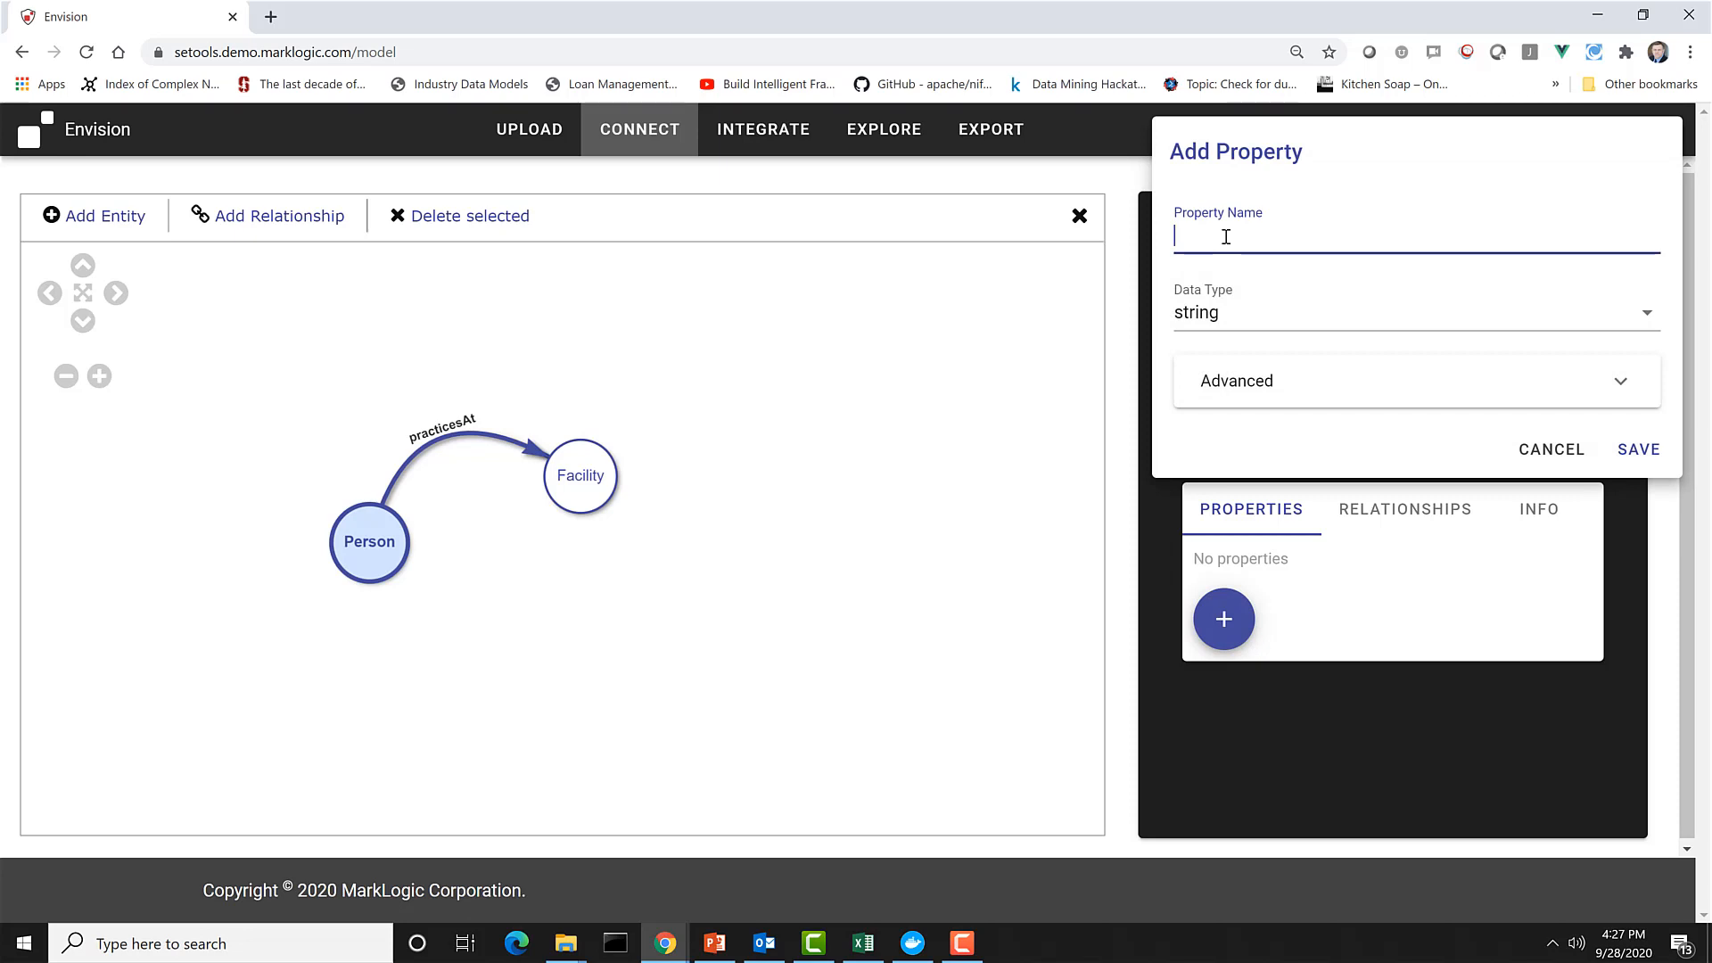
text(NPI)
click(1639, 450)
click(1242, 670)
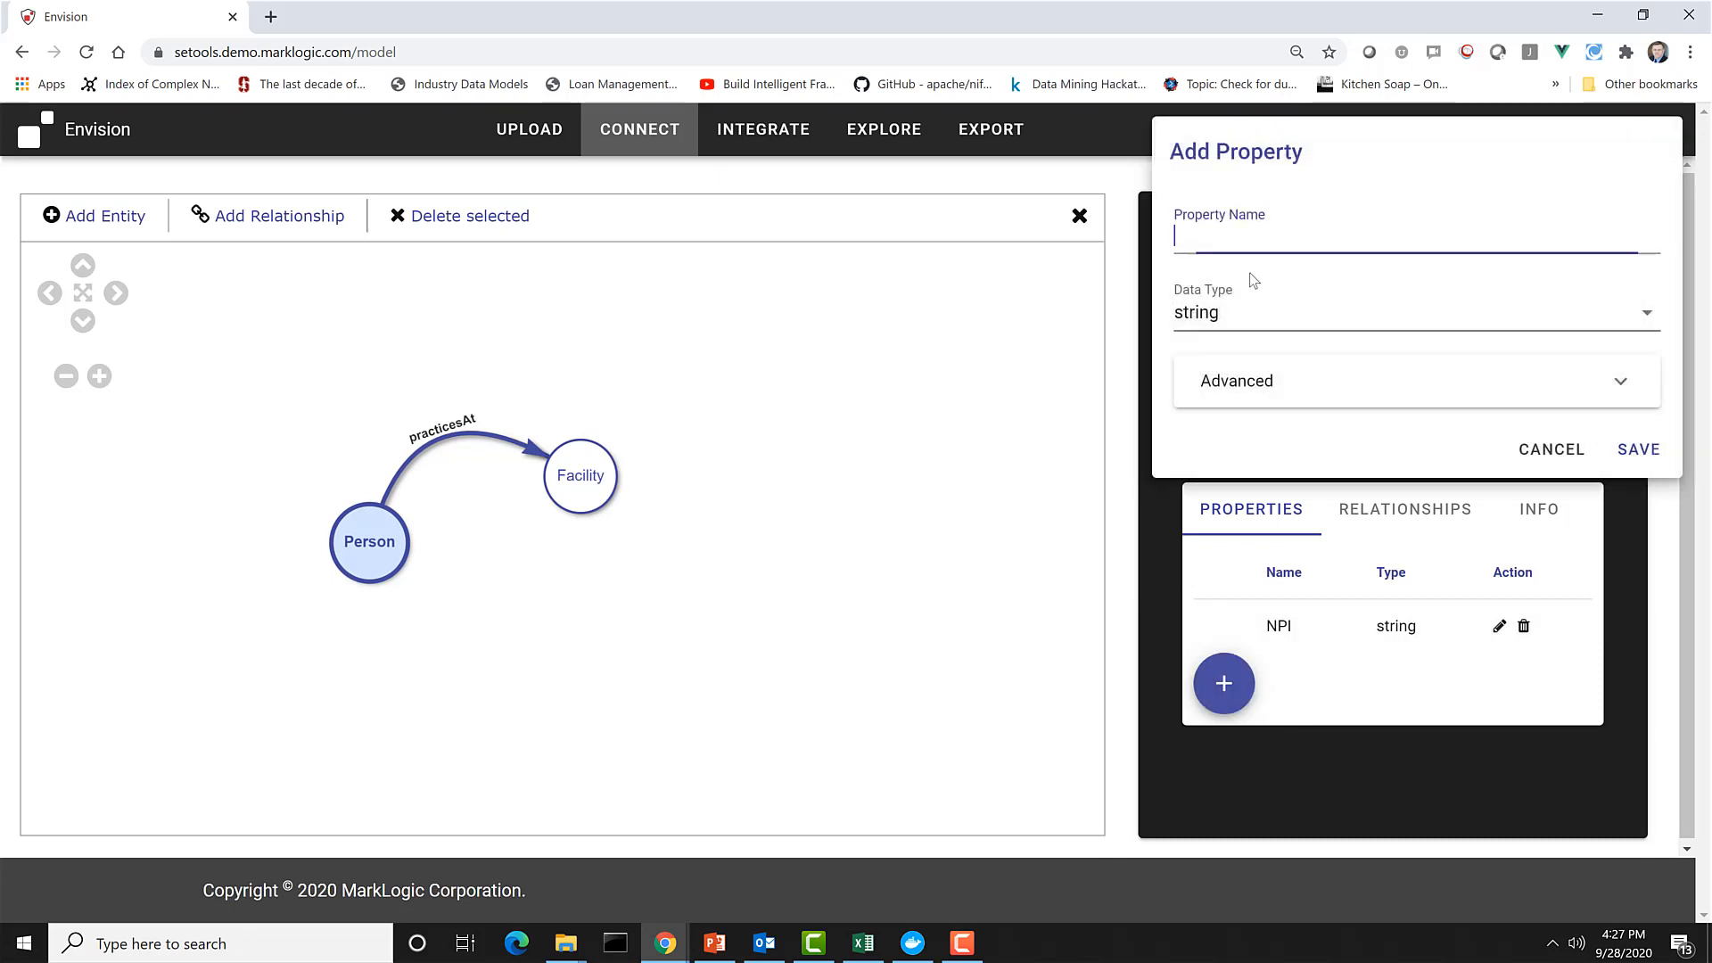
text(firstNa)
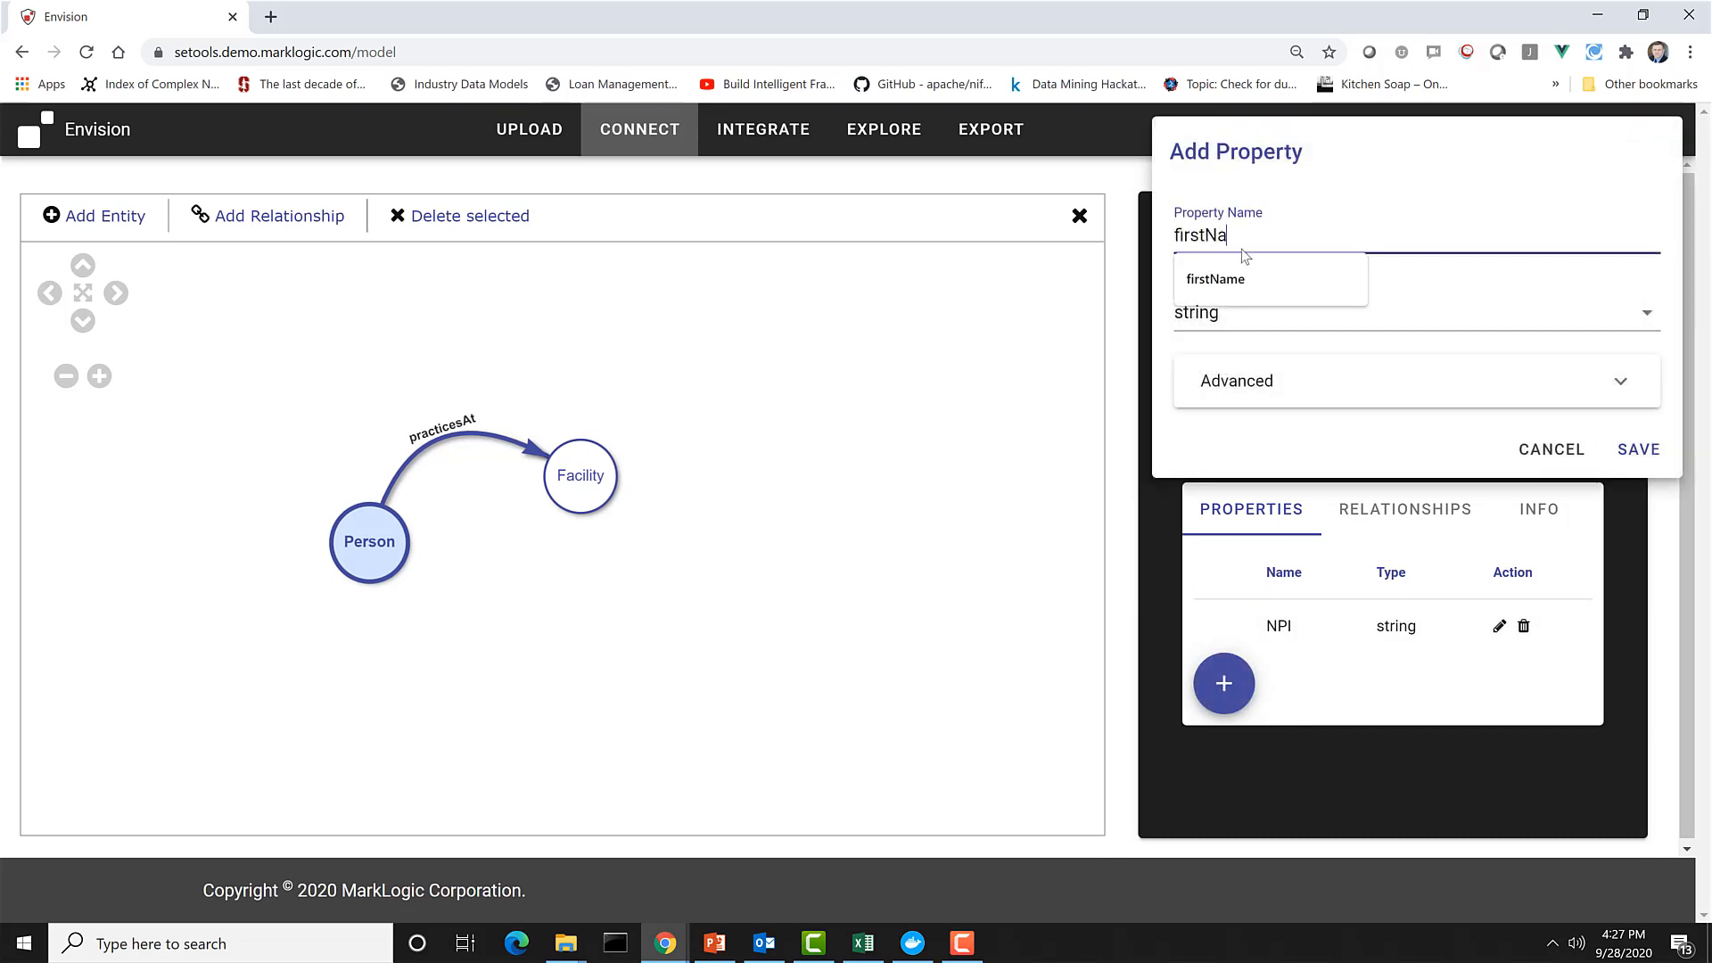
text(me)
click(1637, 449)
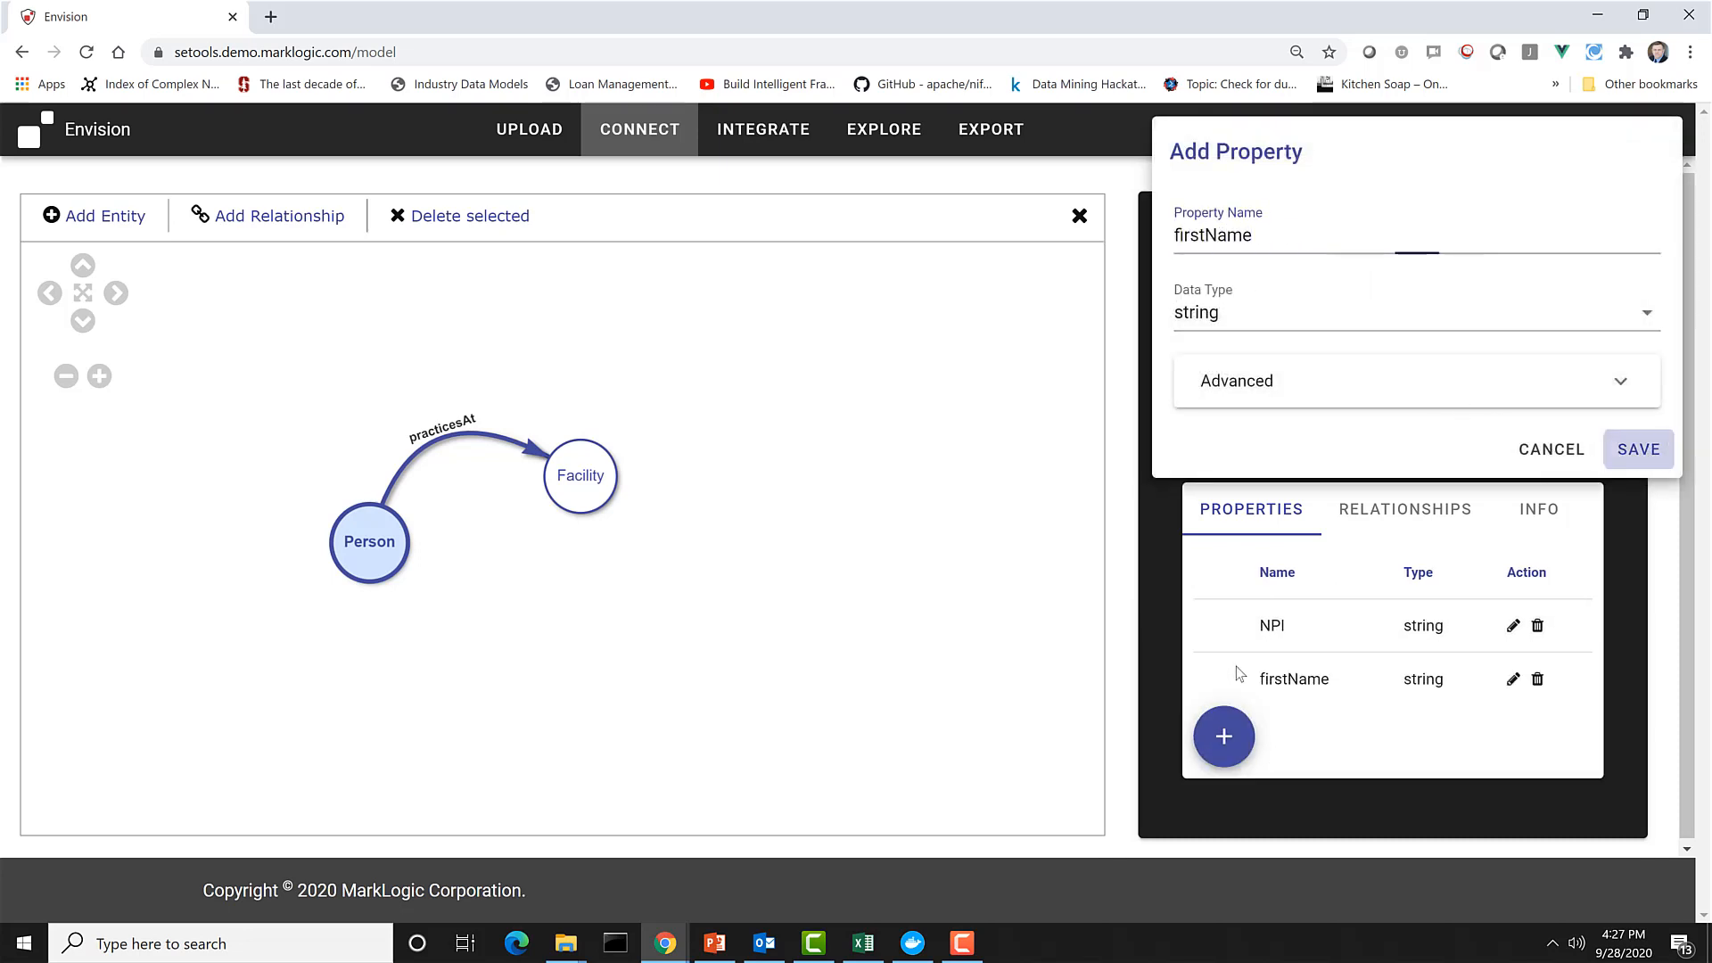
Add the string properties lastName and siteID to the Person entity.
click(1224, 736)
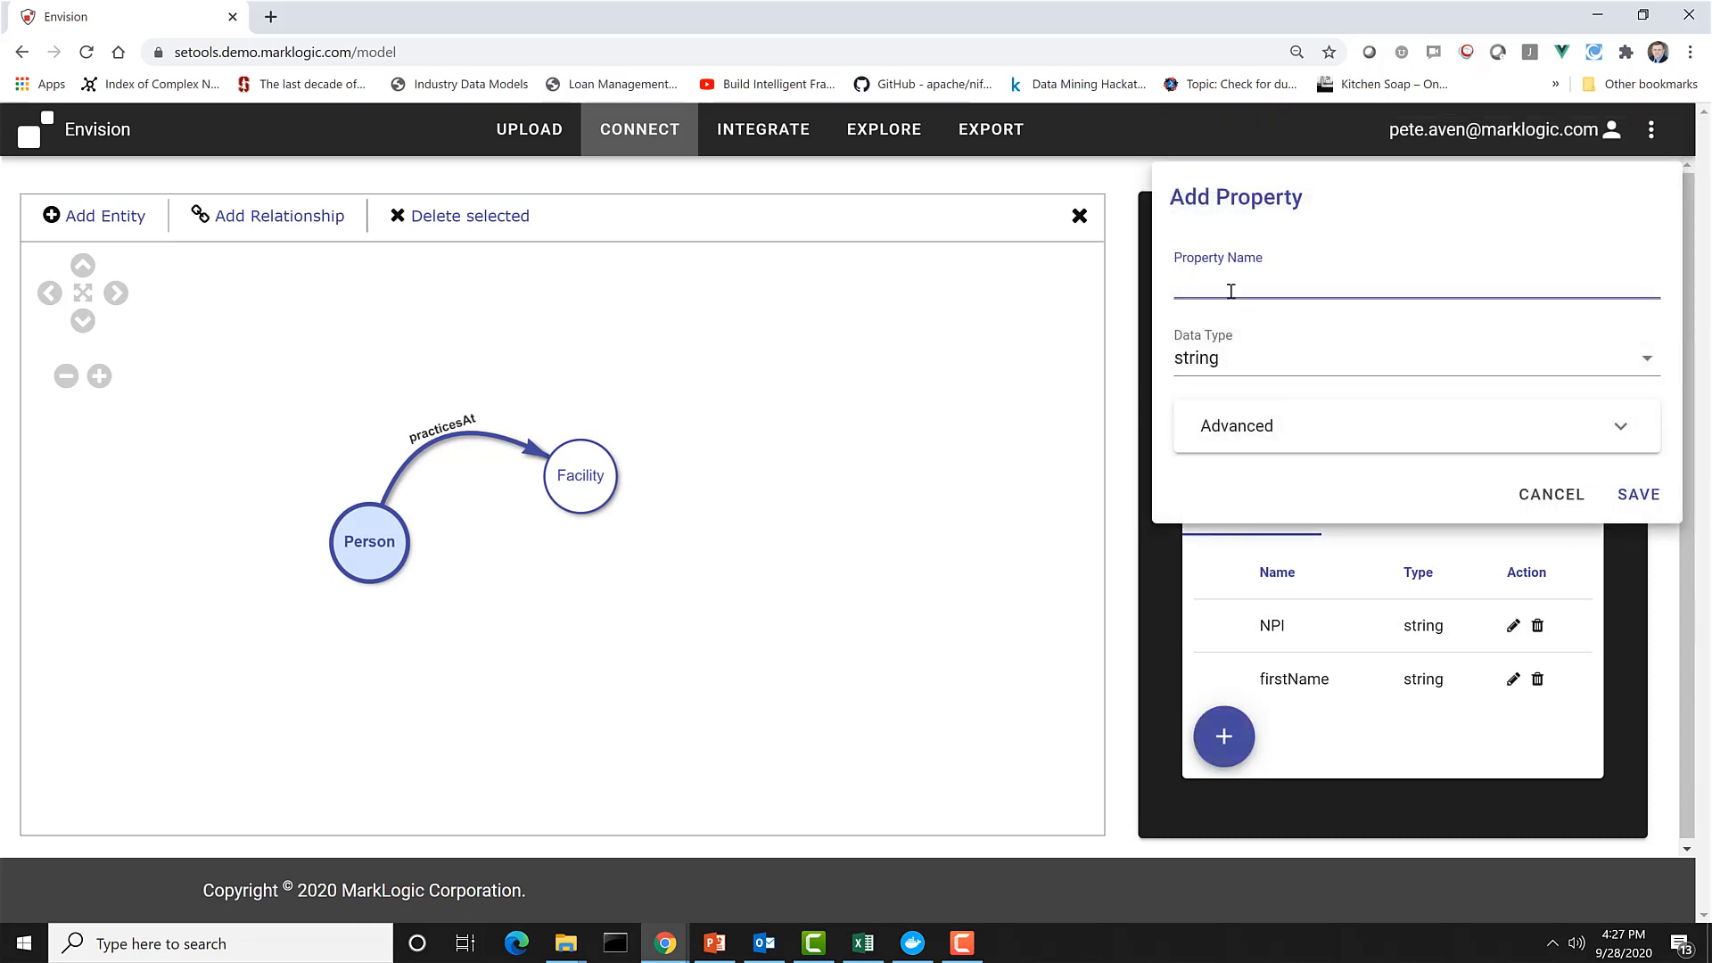
text(lastName)
click(1637, 496)
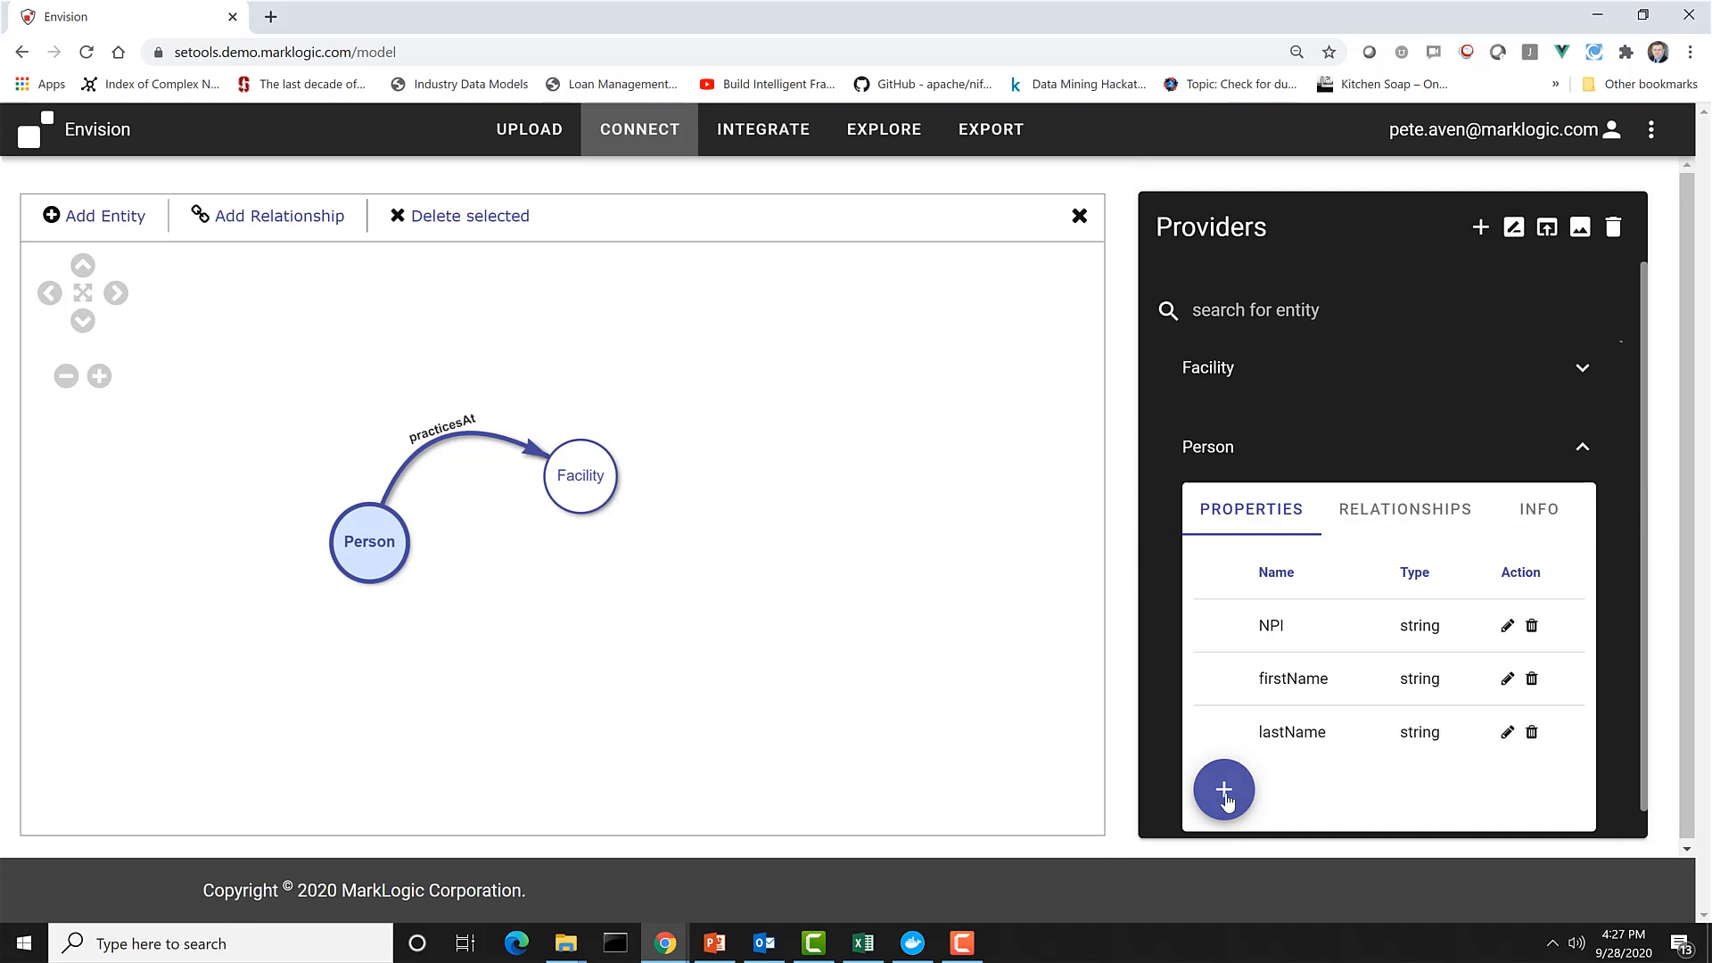
click(1226, 798)
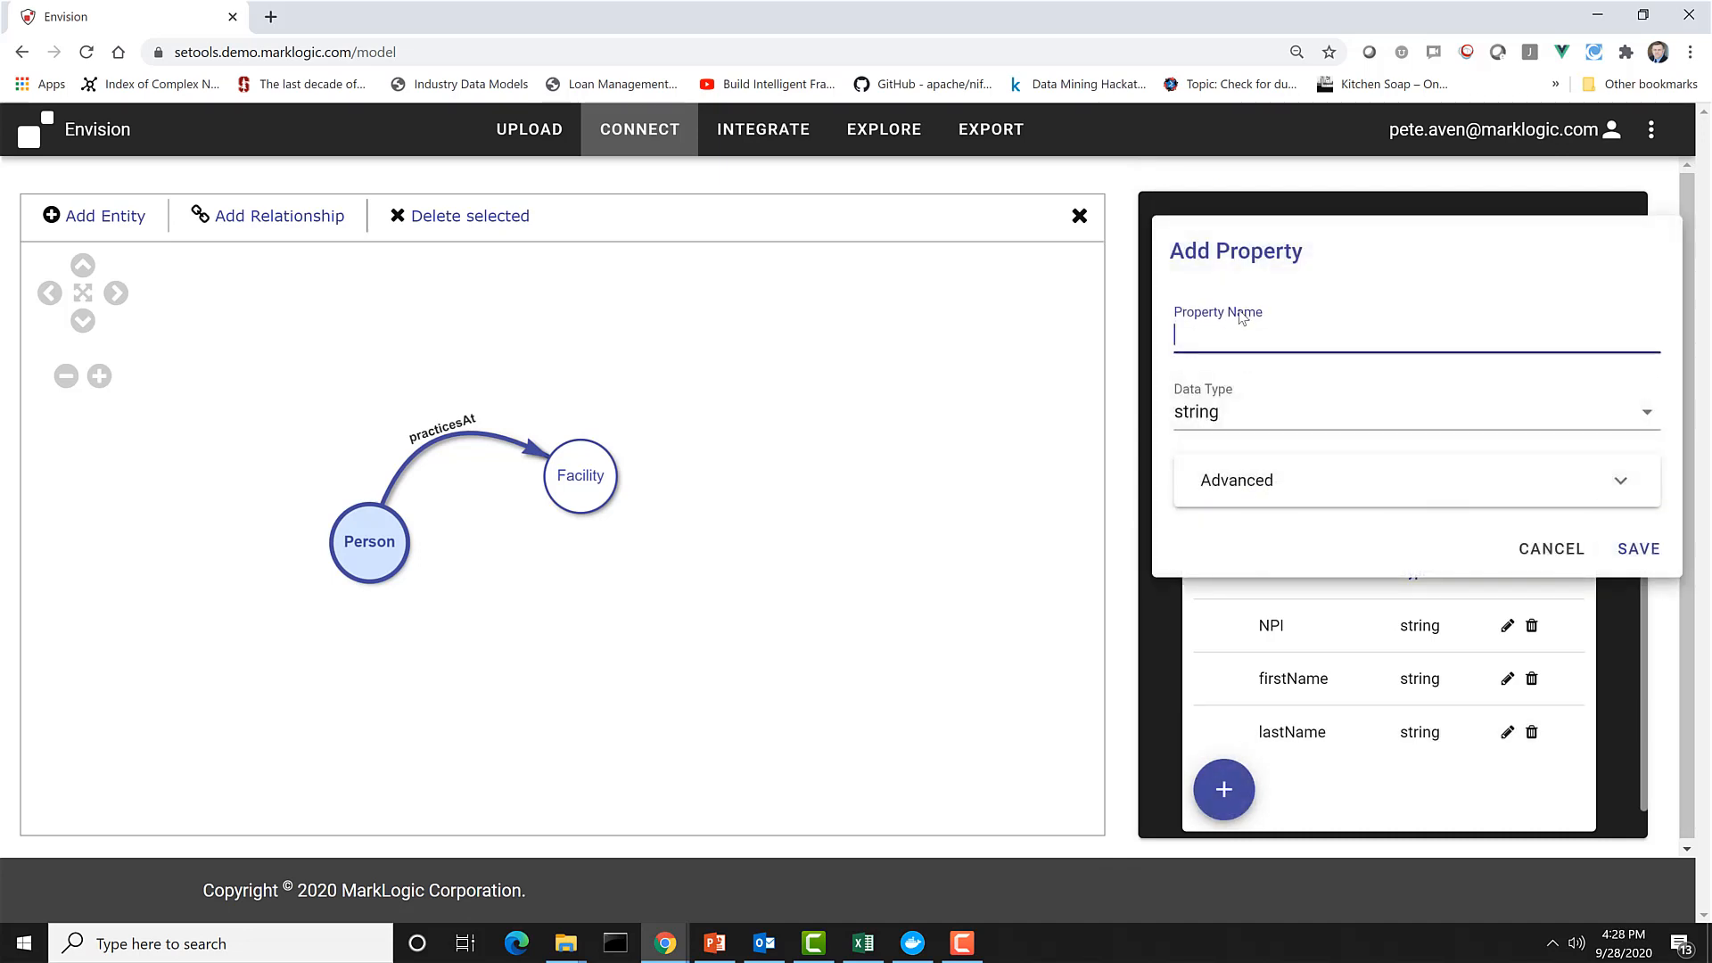
text(siteID)
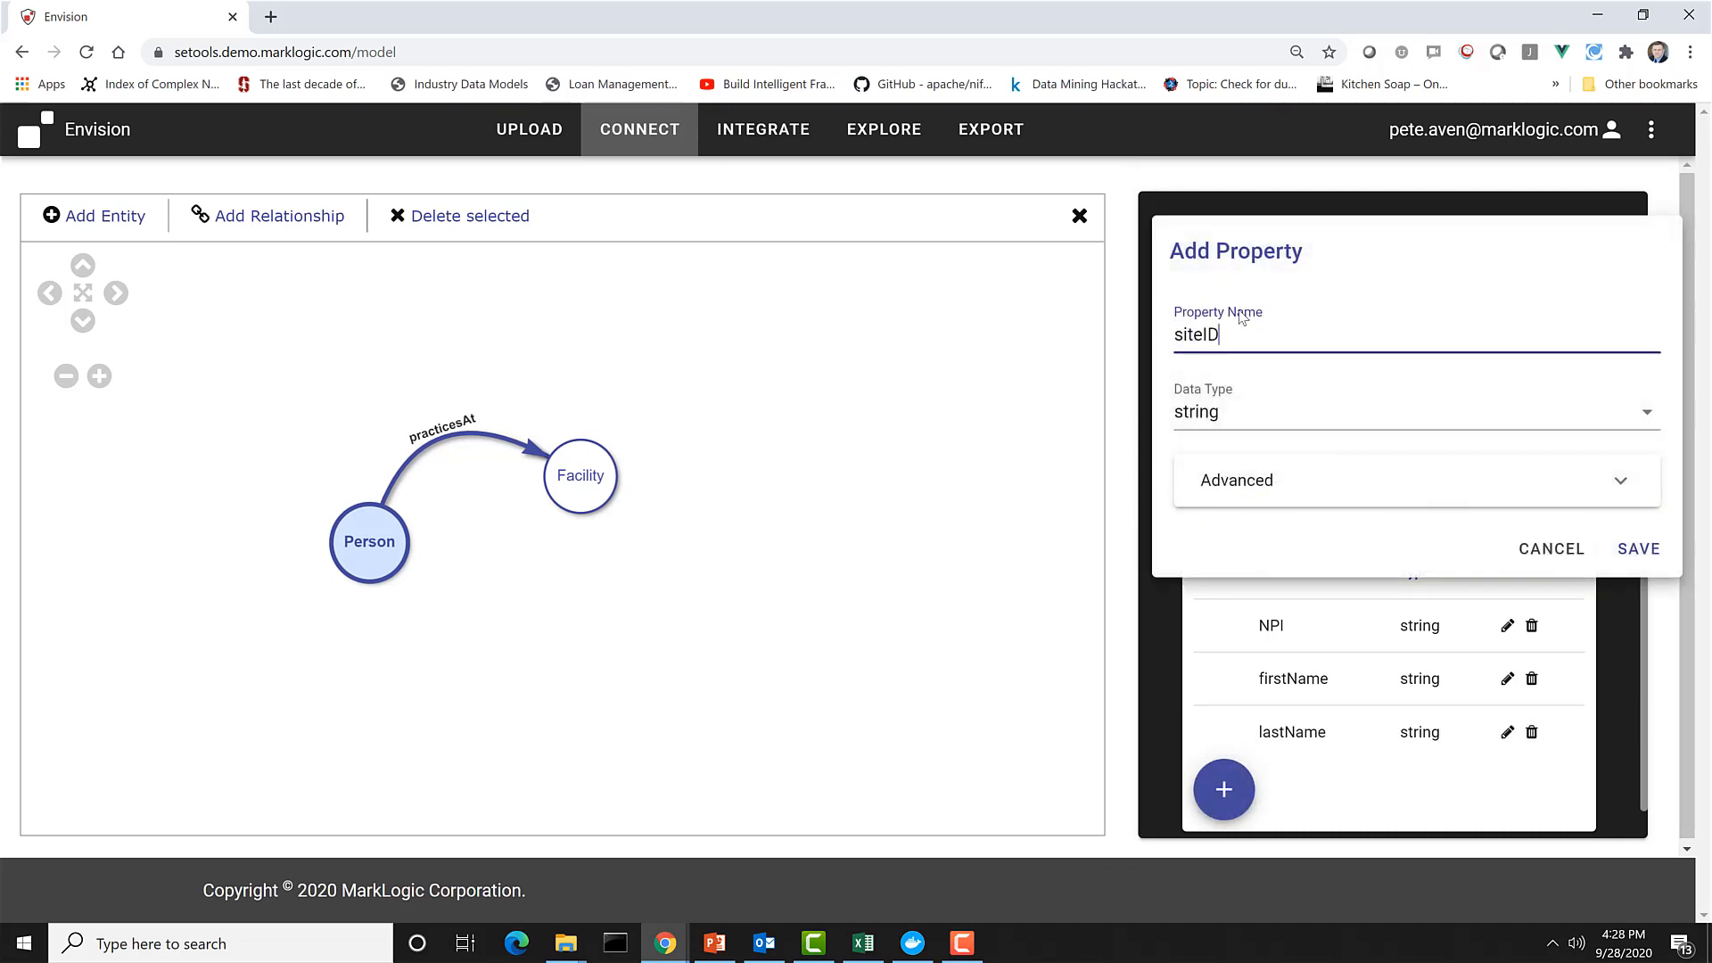
click(1636, 557)
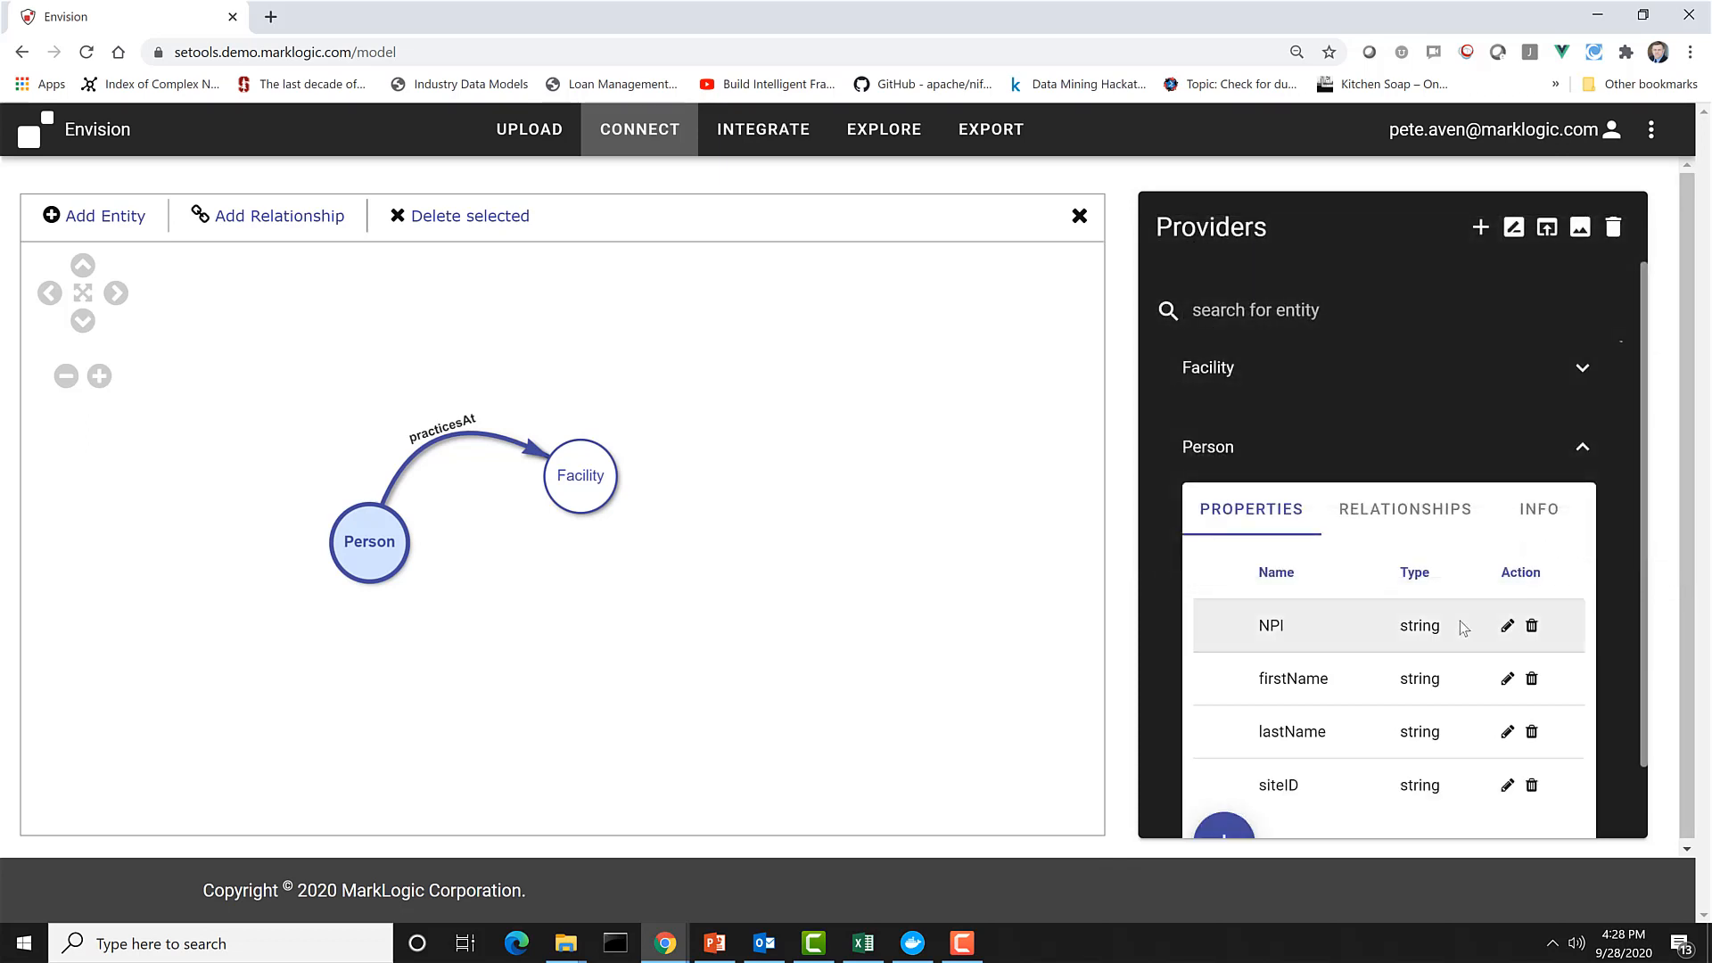
scroll(1459, 621, down, 1)
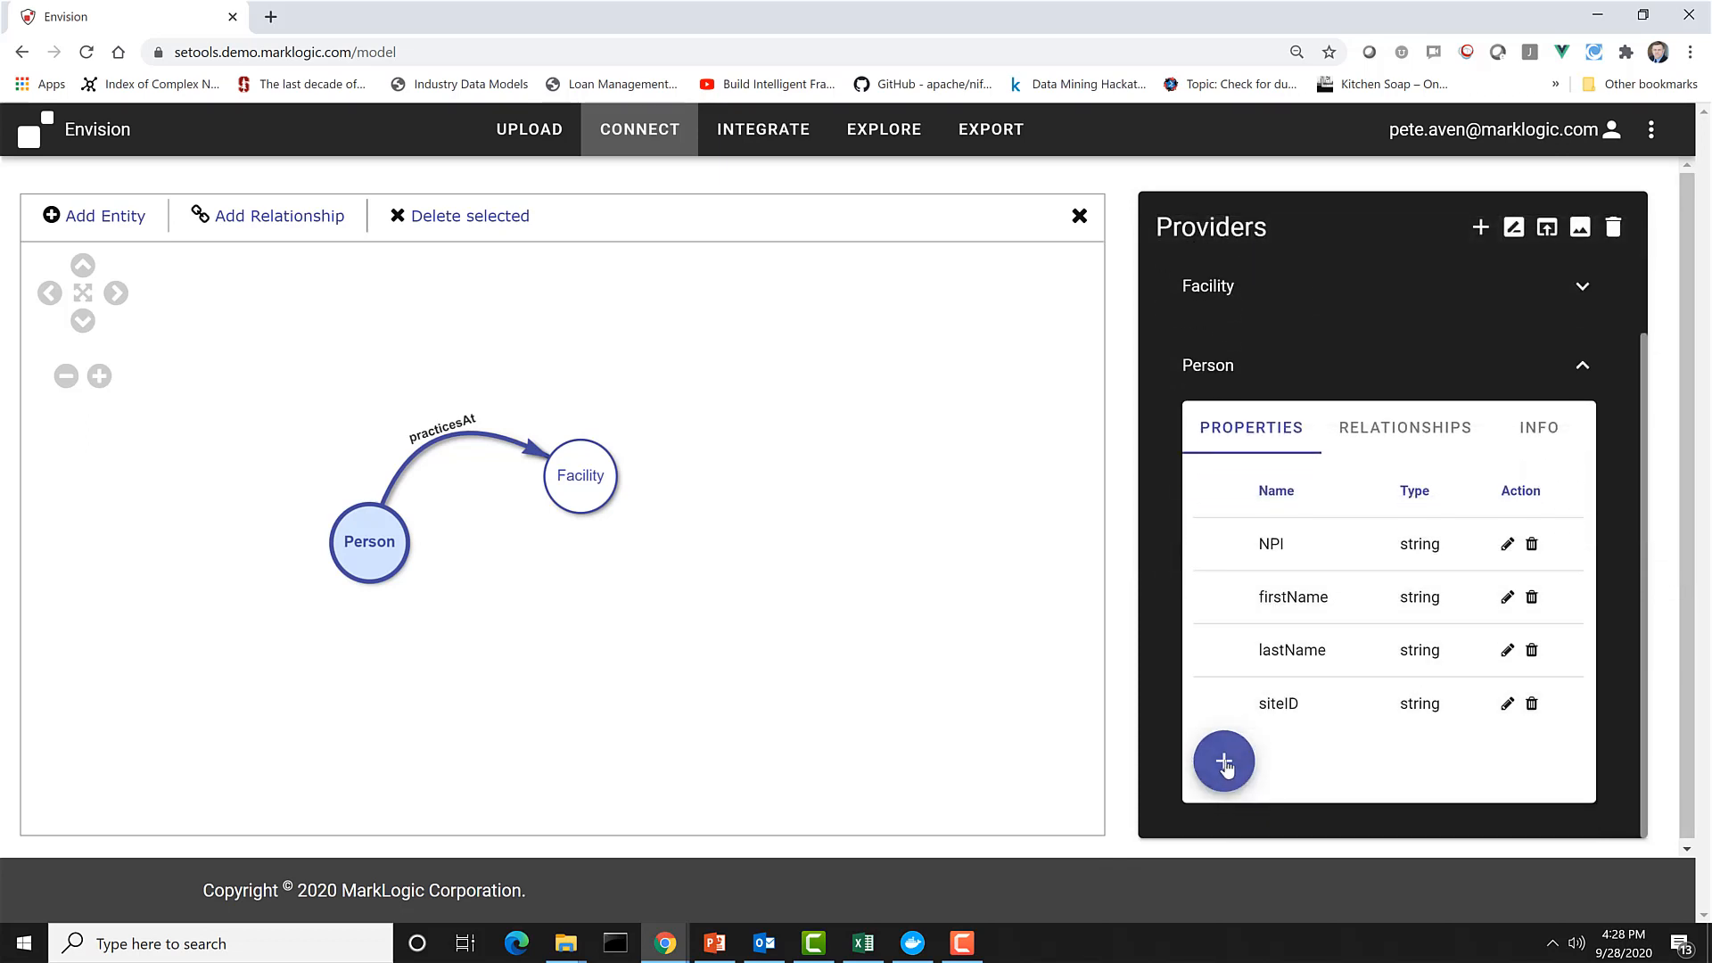
Add a string property named siteID to the Facility entity.
click(598, 482)
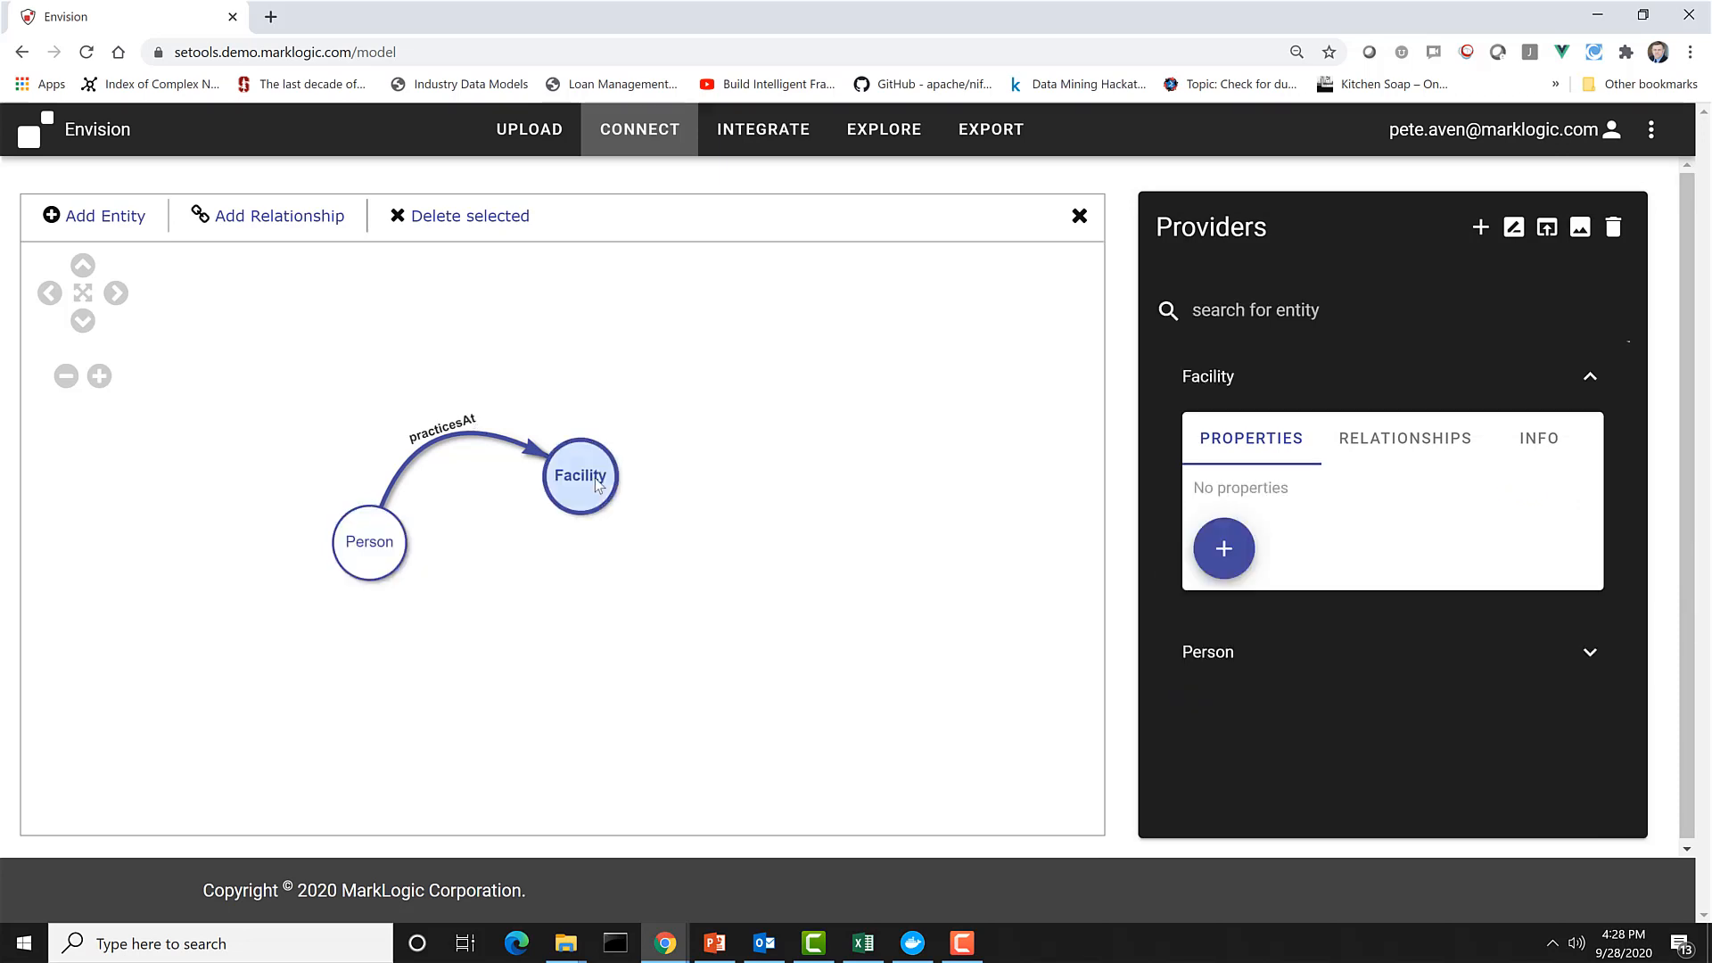
click(1225, 551)
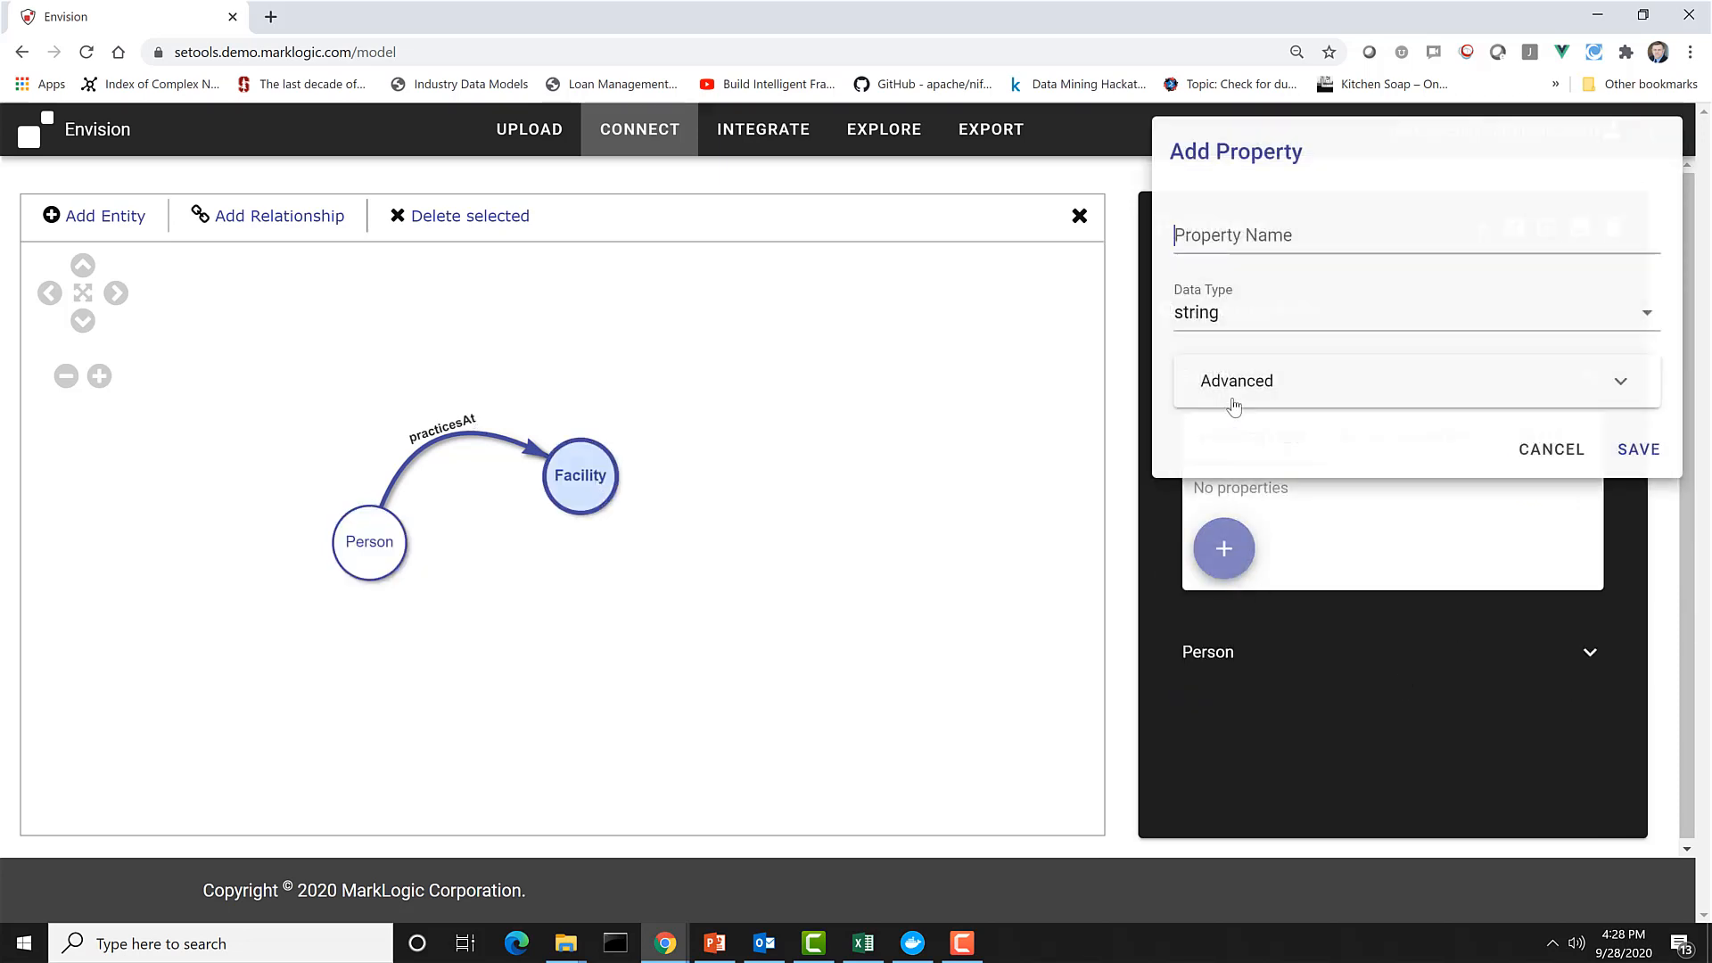
click(1246, 224)
text(Sid)
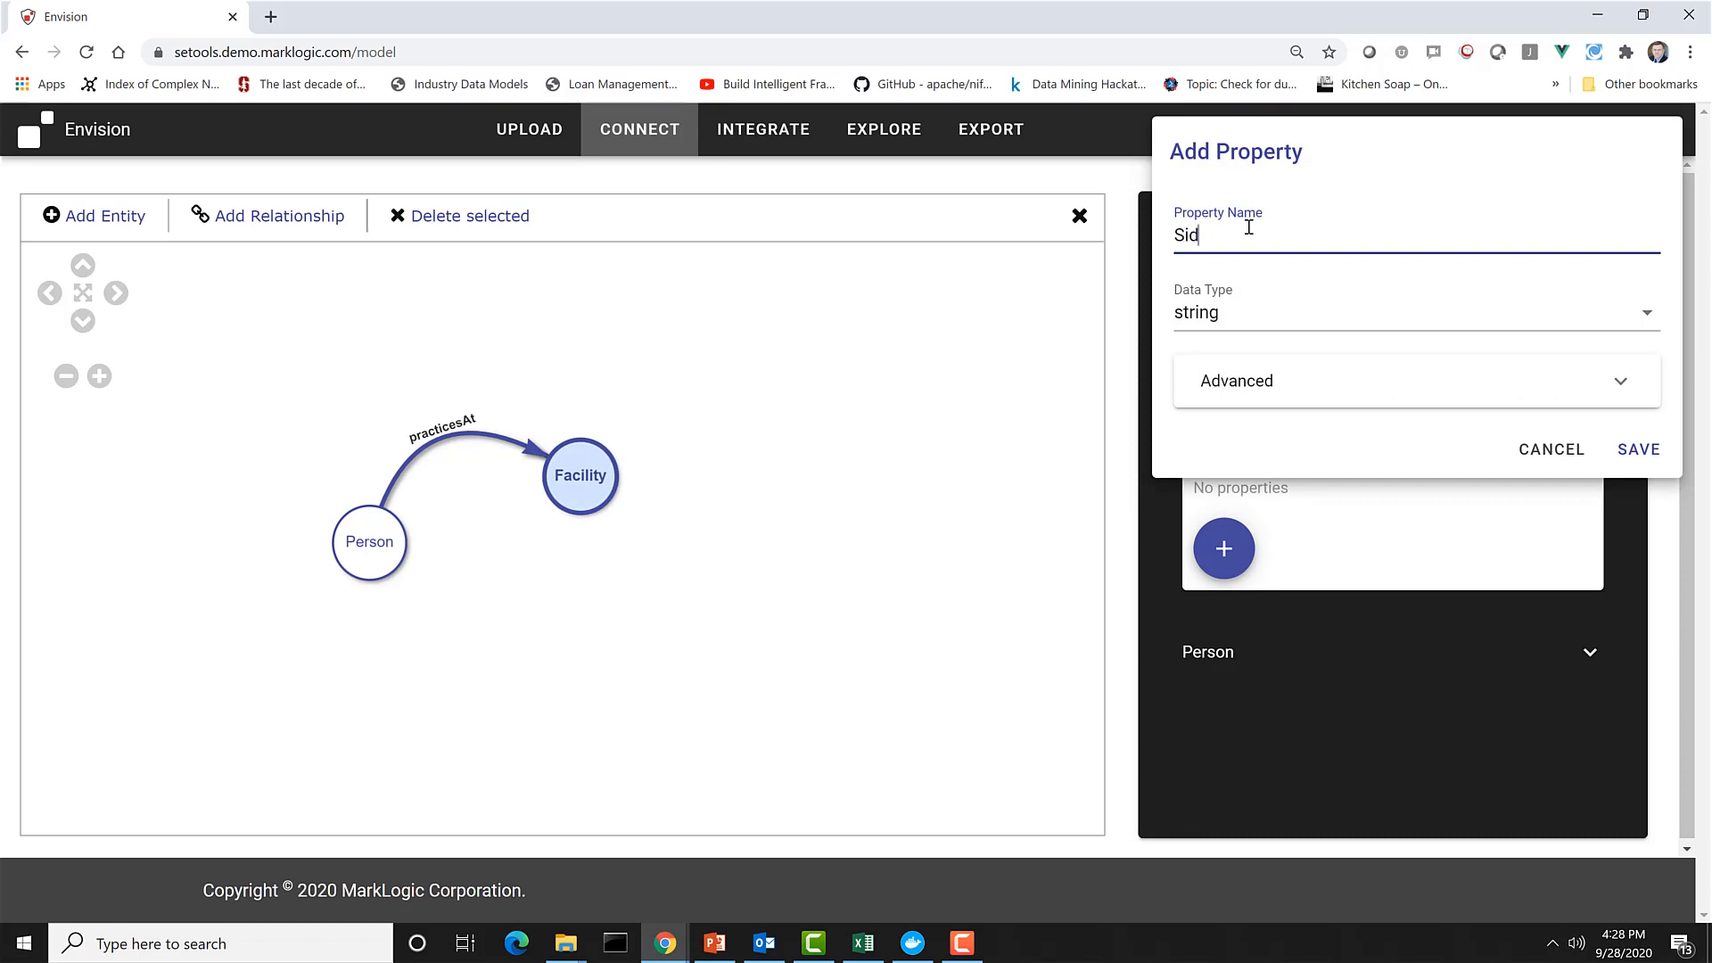
key(BackSpace)
key(BackSpace)
key(BackSpace)
text(siteID)
click(1638, 450)
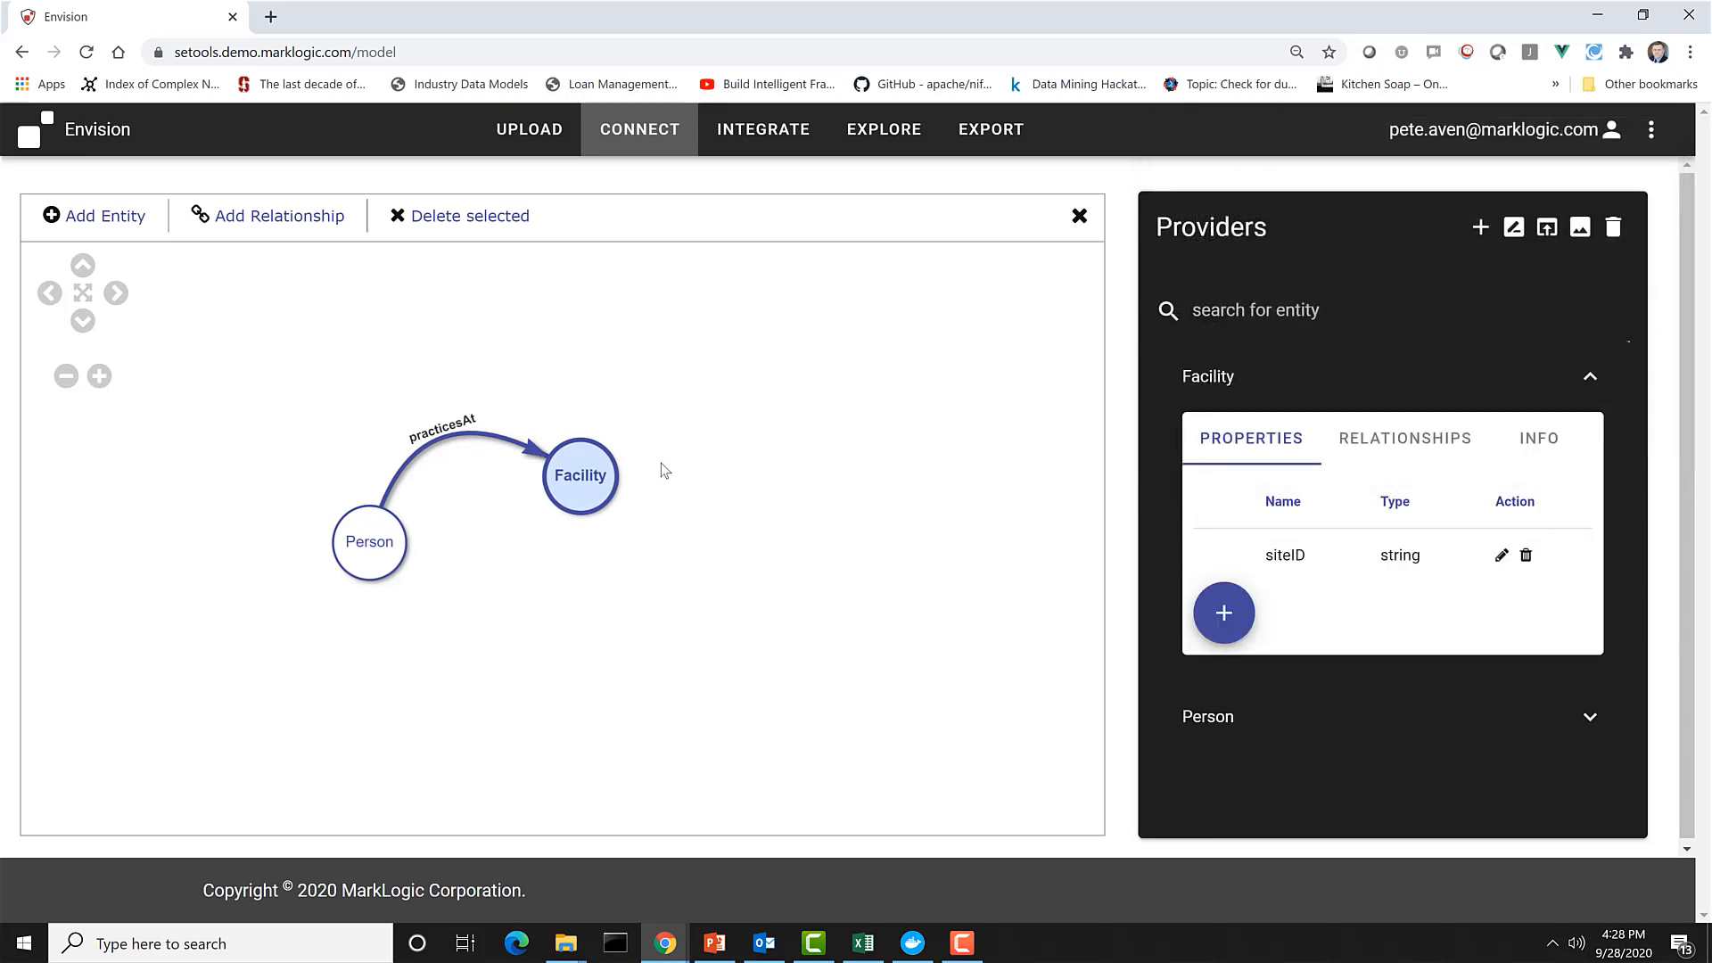
Add the string properties name, address, city, state and postalCode to the Facility entity.
click(1222, 615)
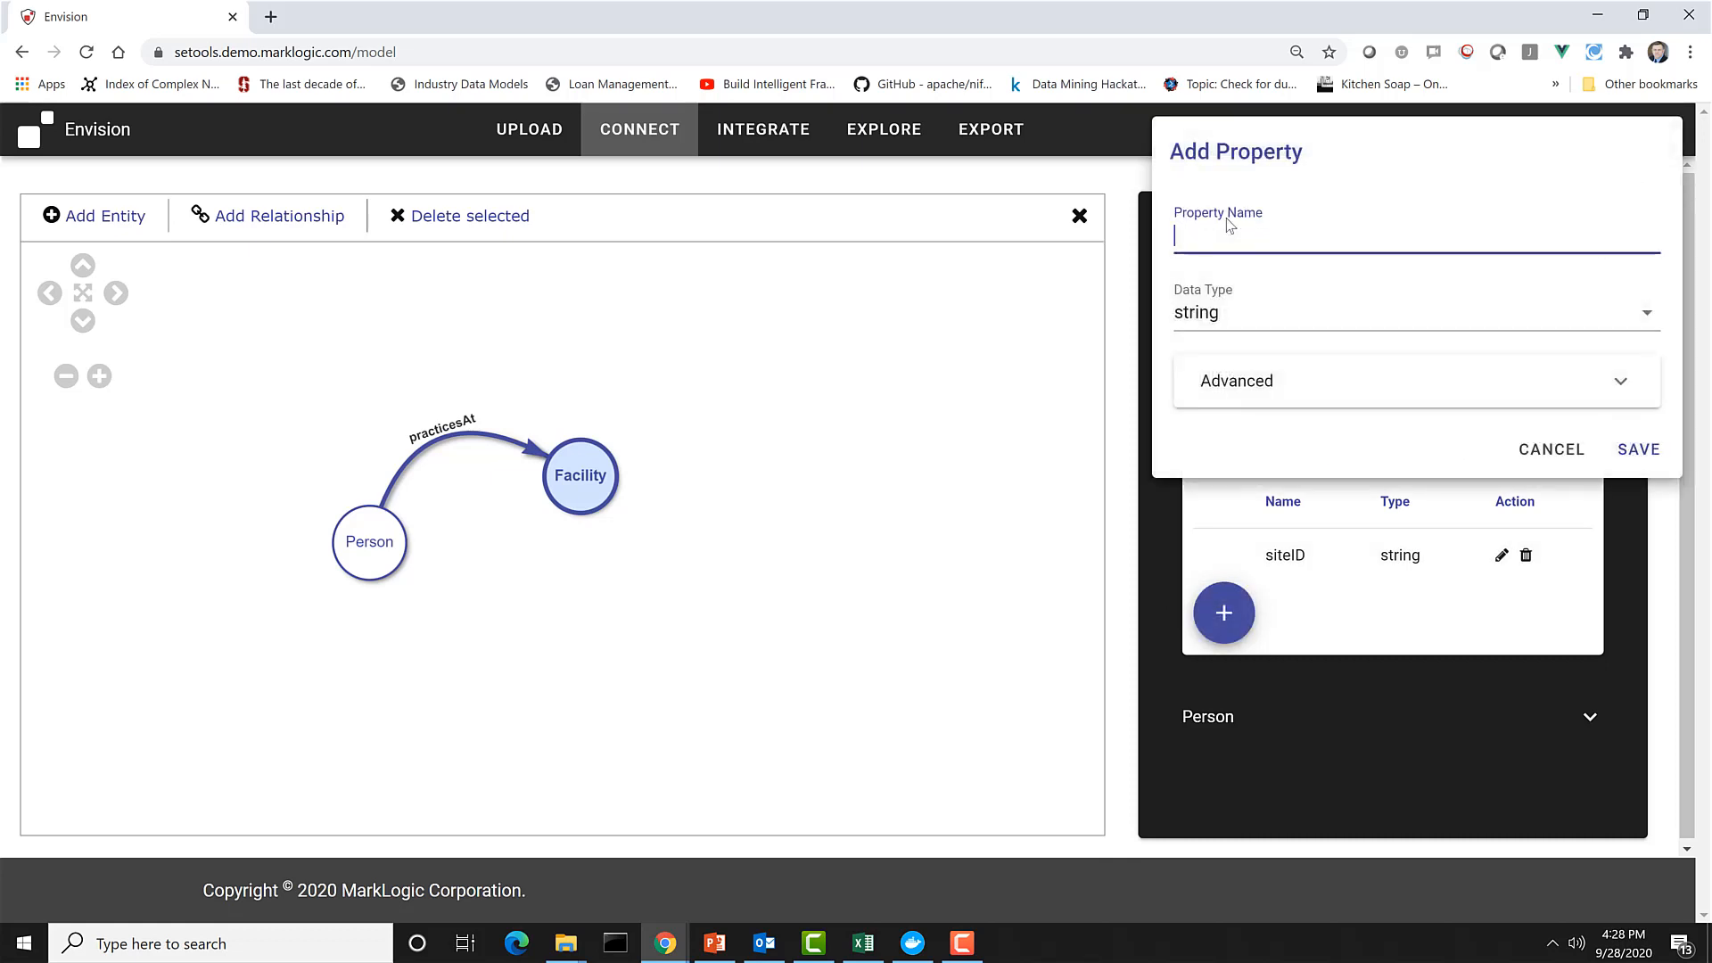
text(name)
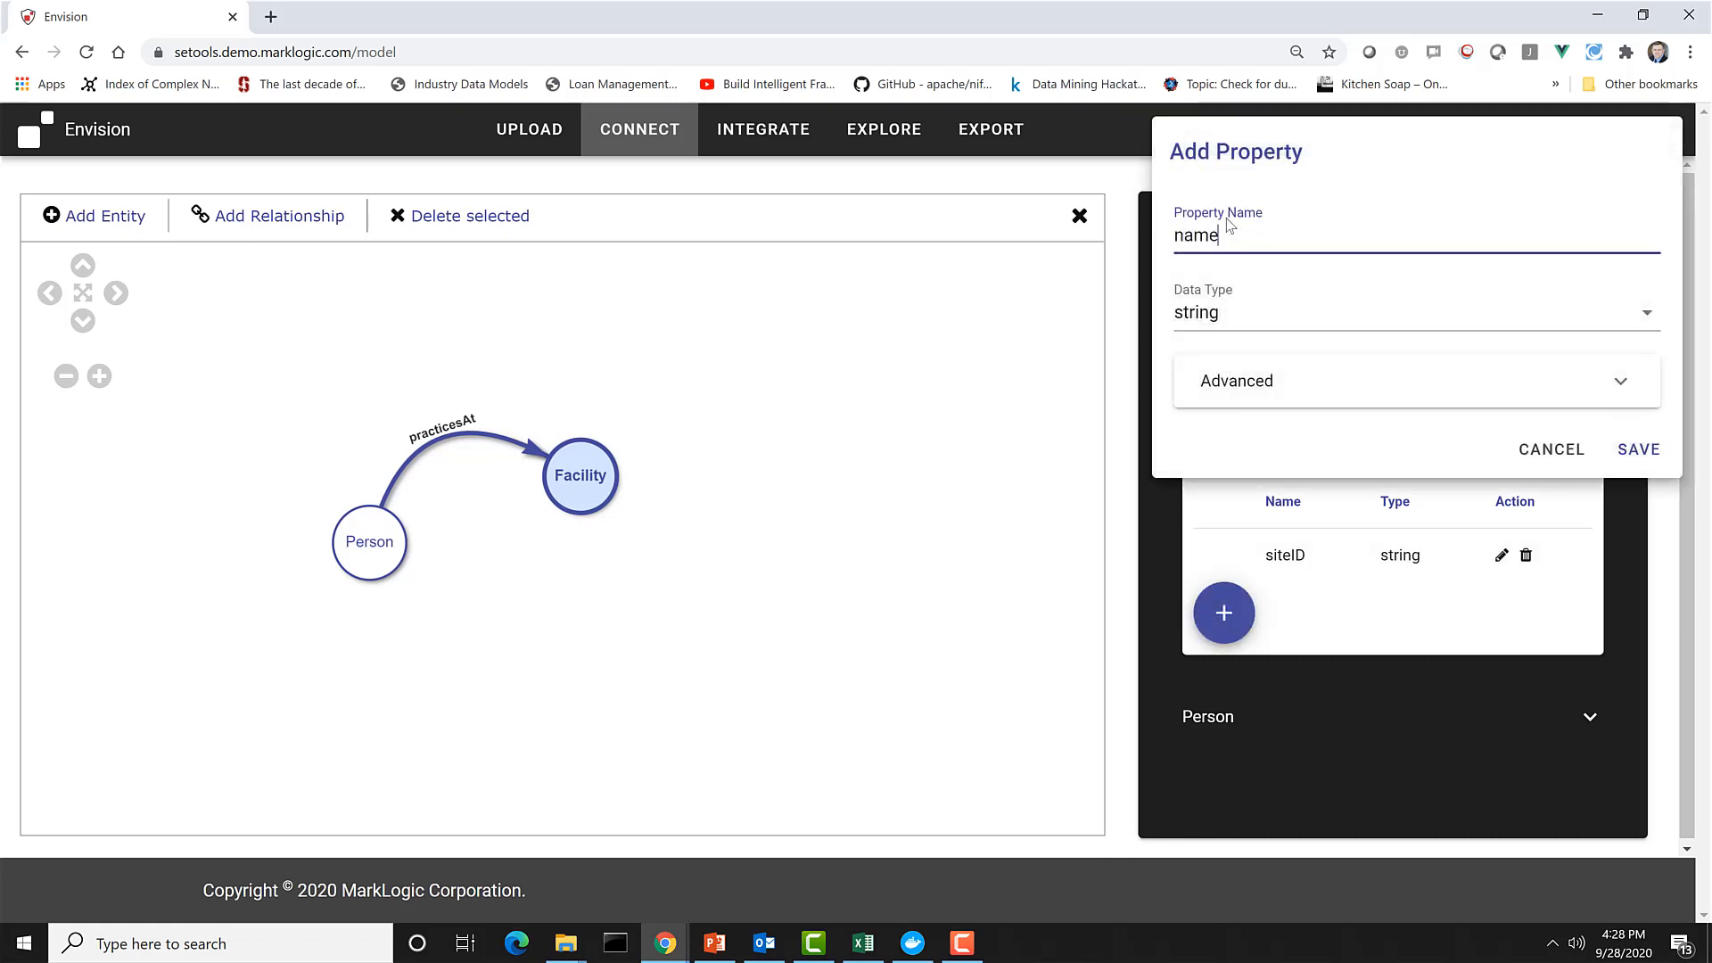
click(1650, 453)
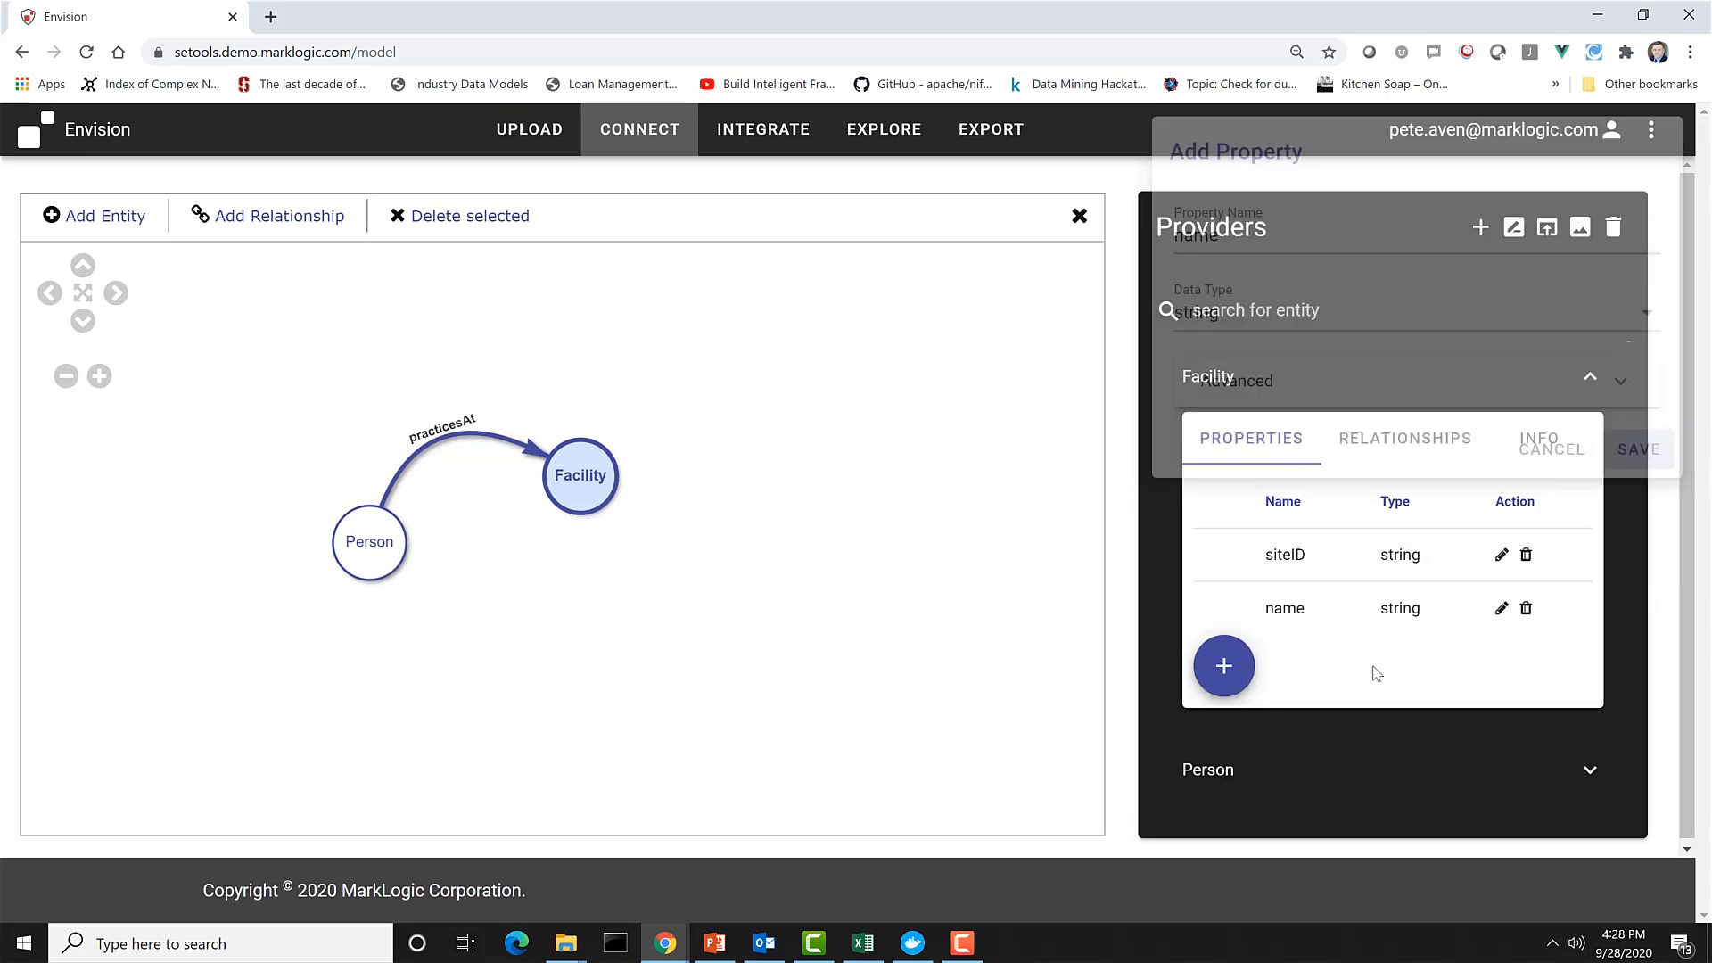
click(1224, 665)
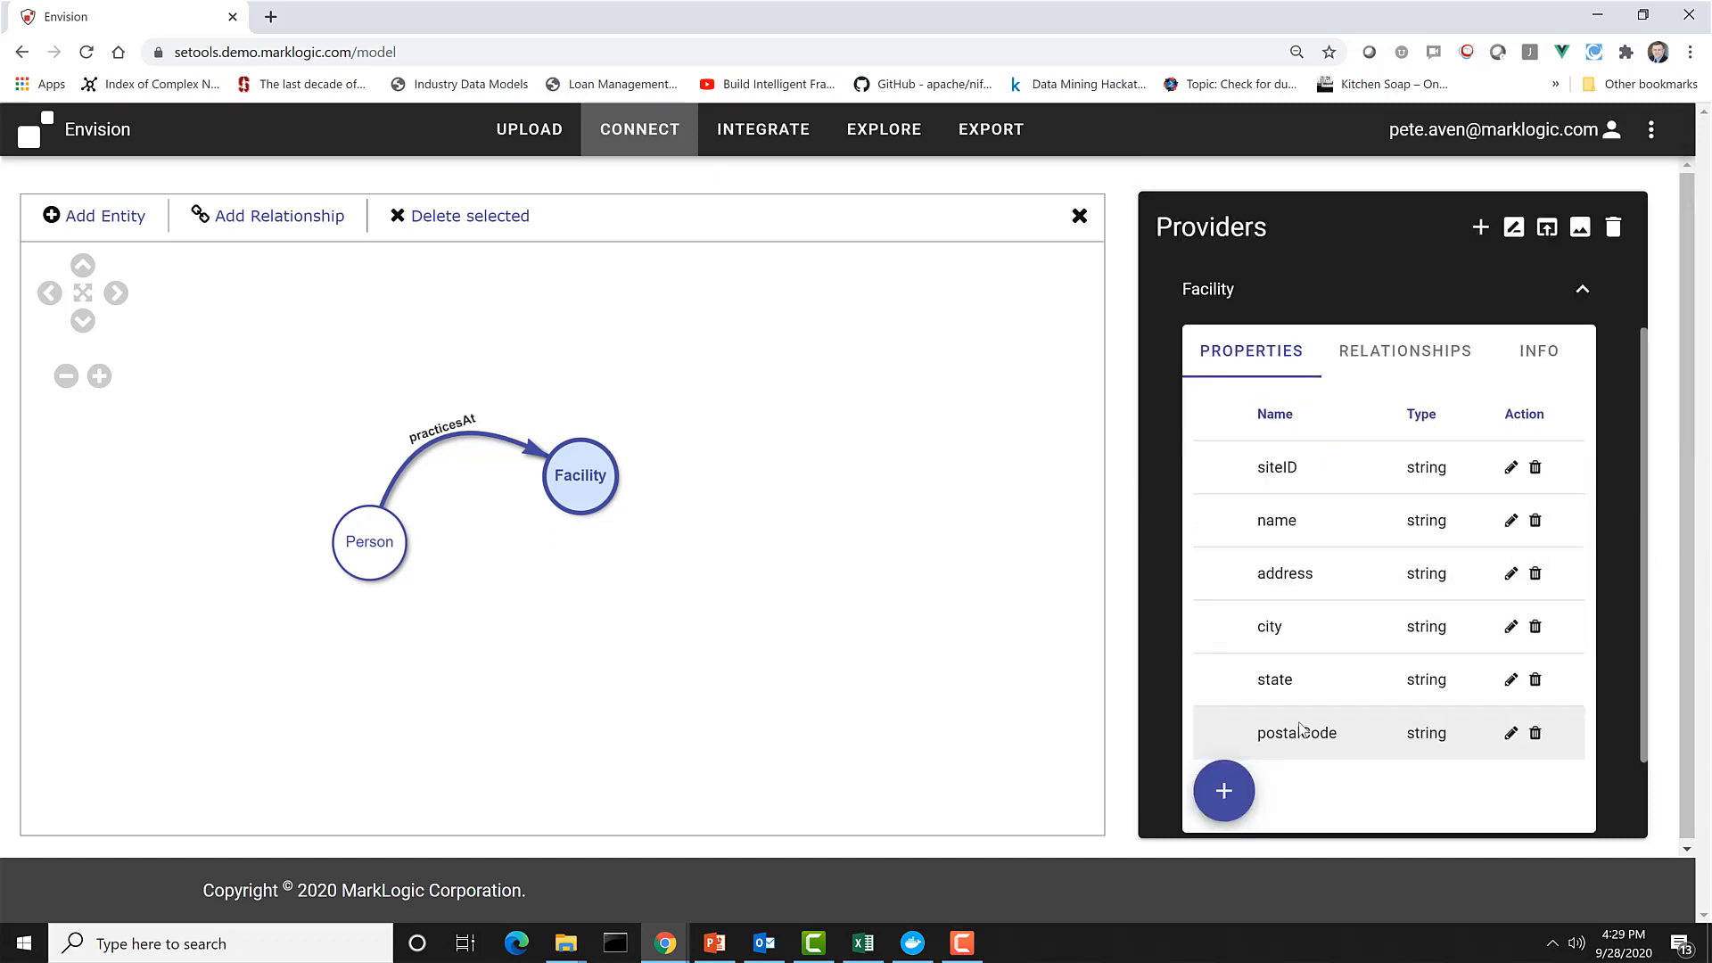
scroll(1301, 730, up, 1)
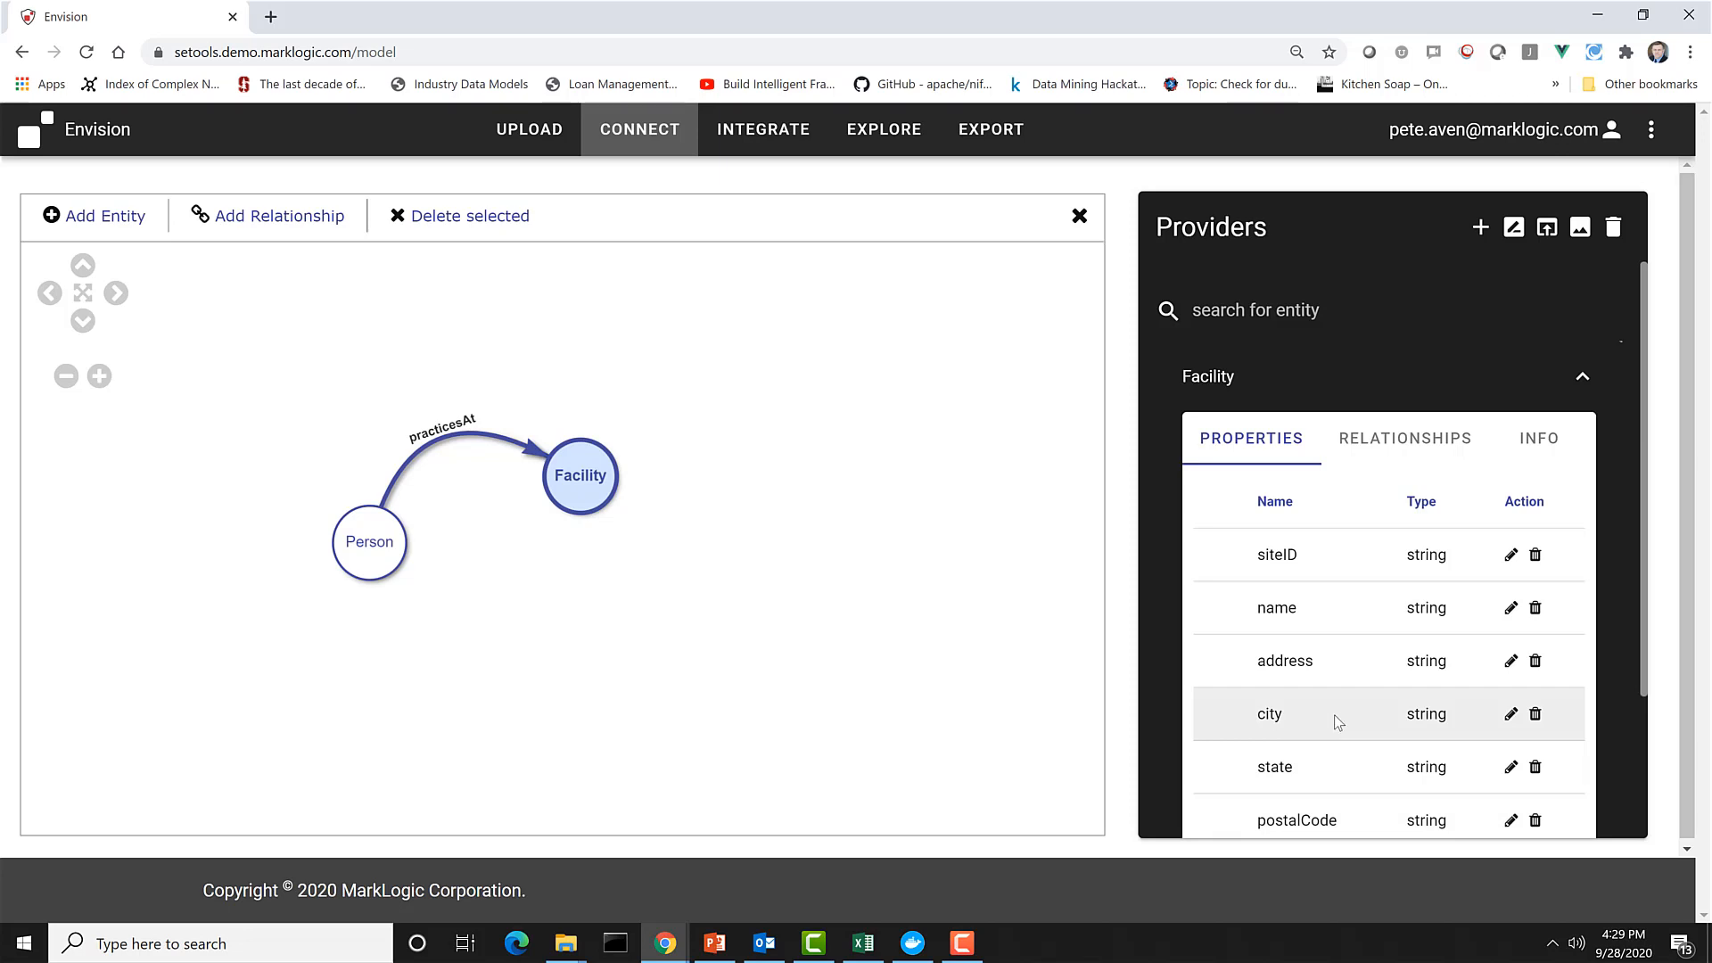
Set the Person entity's identifier to NPI and its entity label to lastName.
click(389, 547)
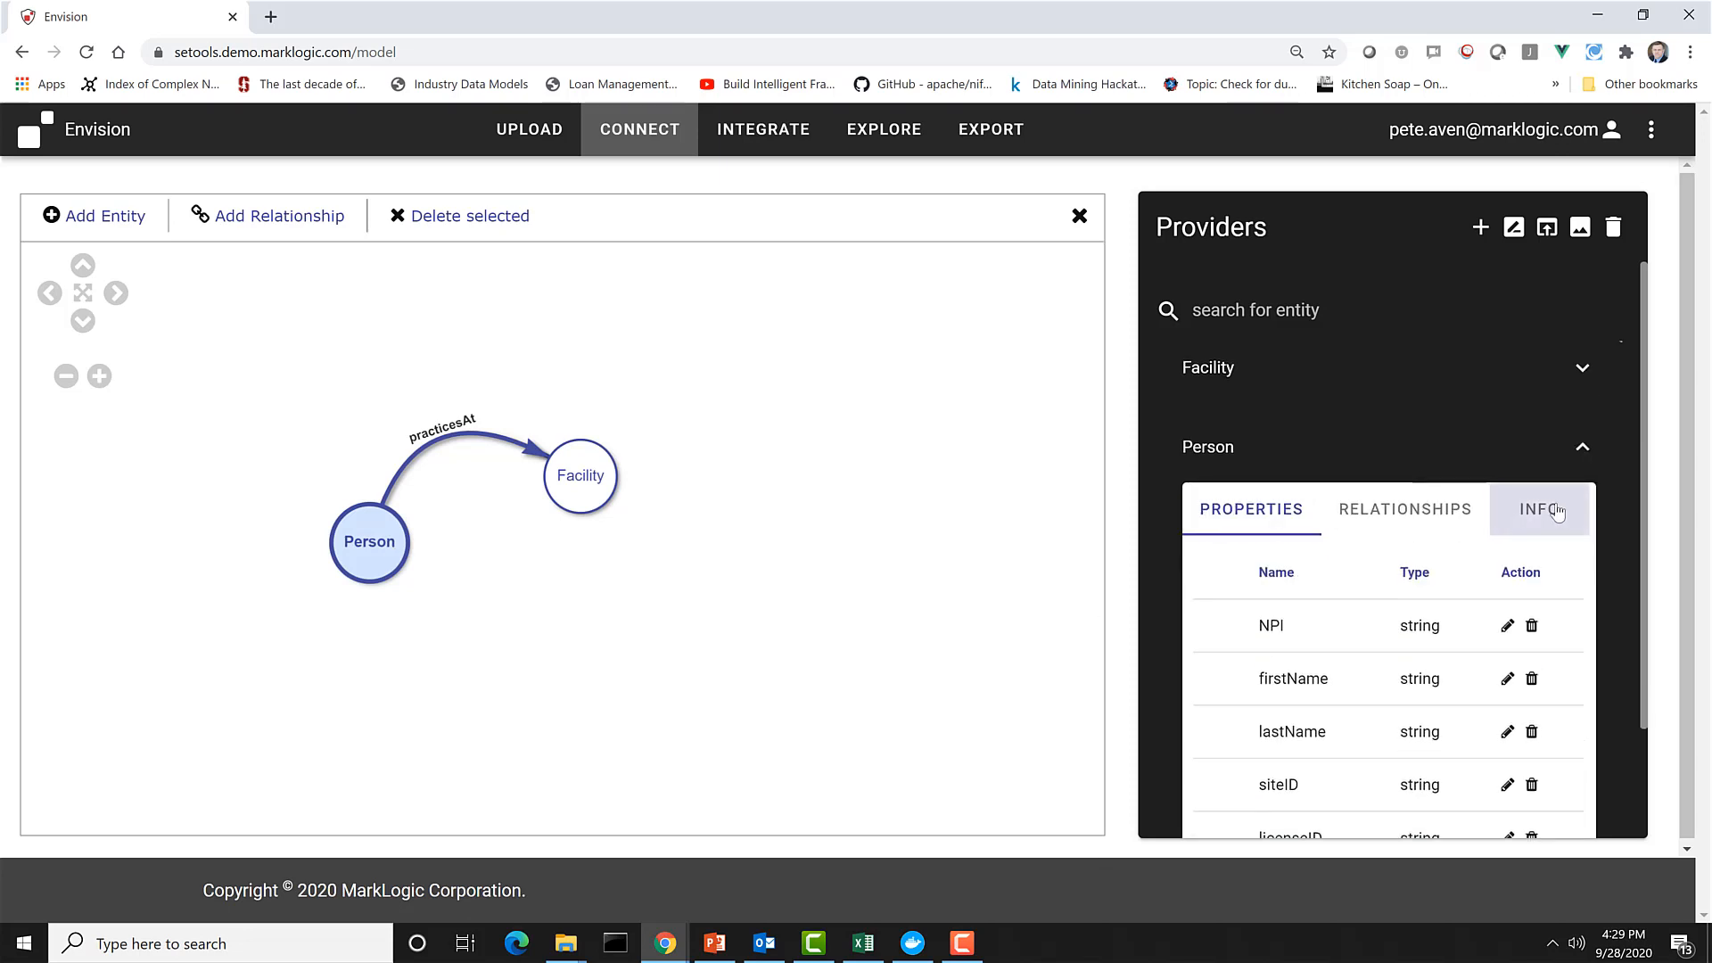
click(1556, 511)
scroll(1337, 508, down, 1)
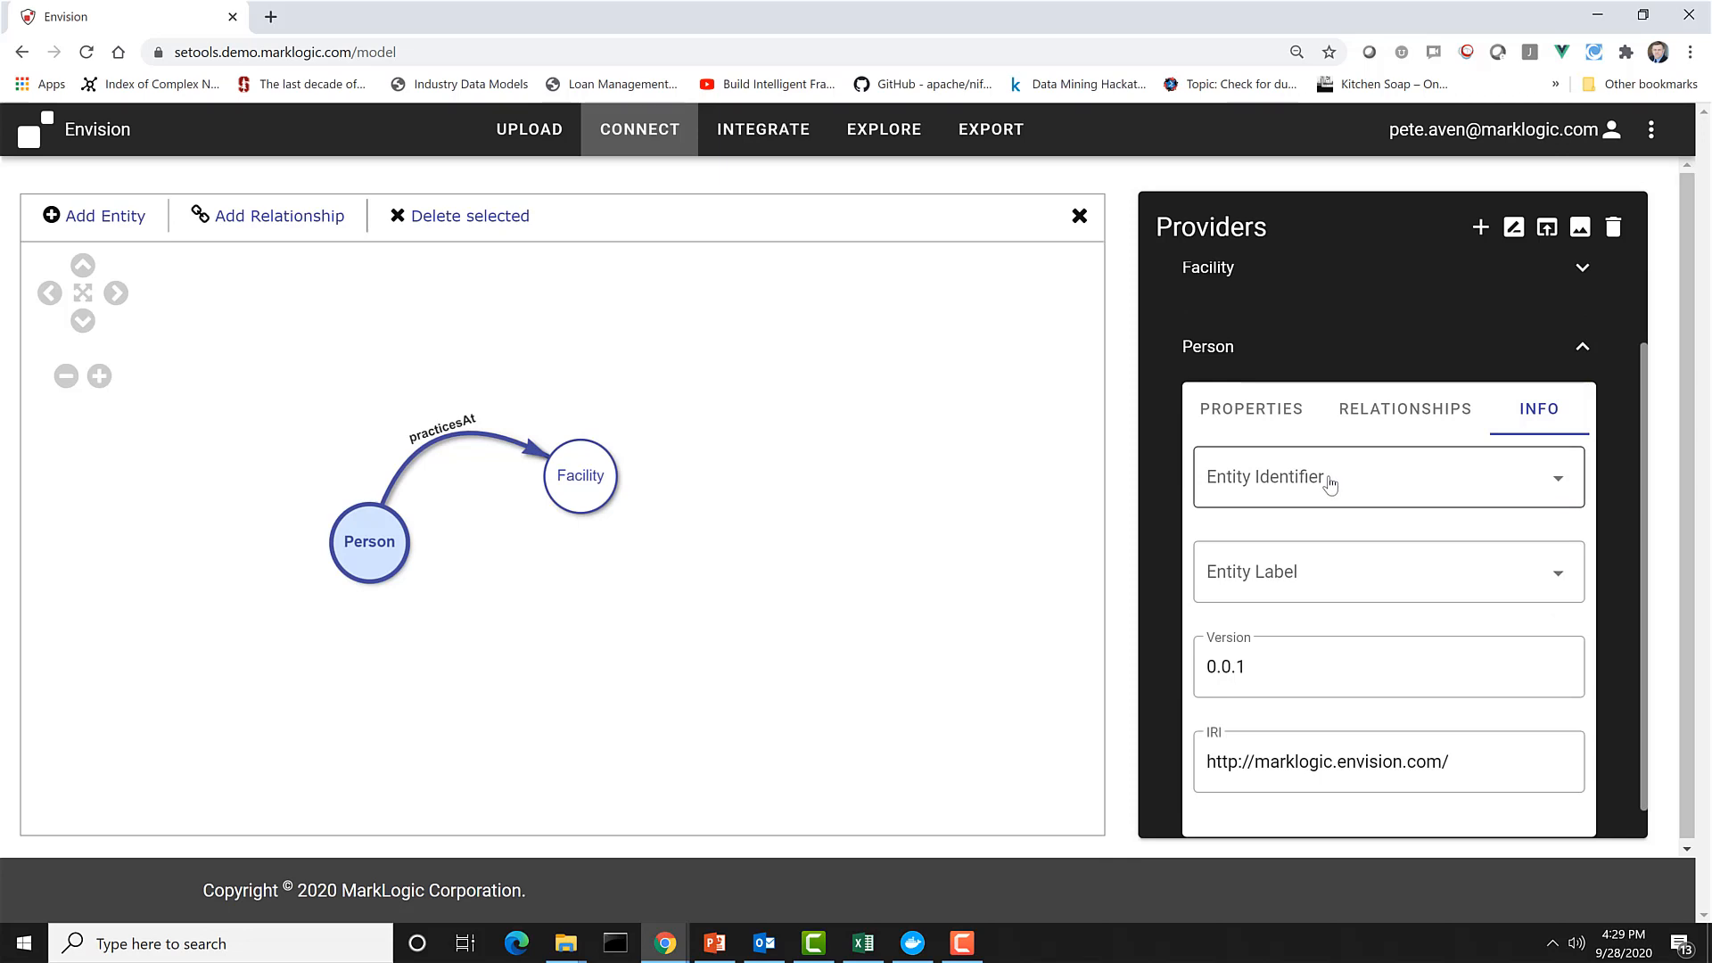
click(1284, 494)
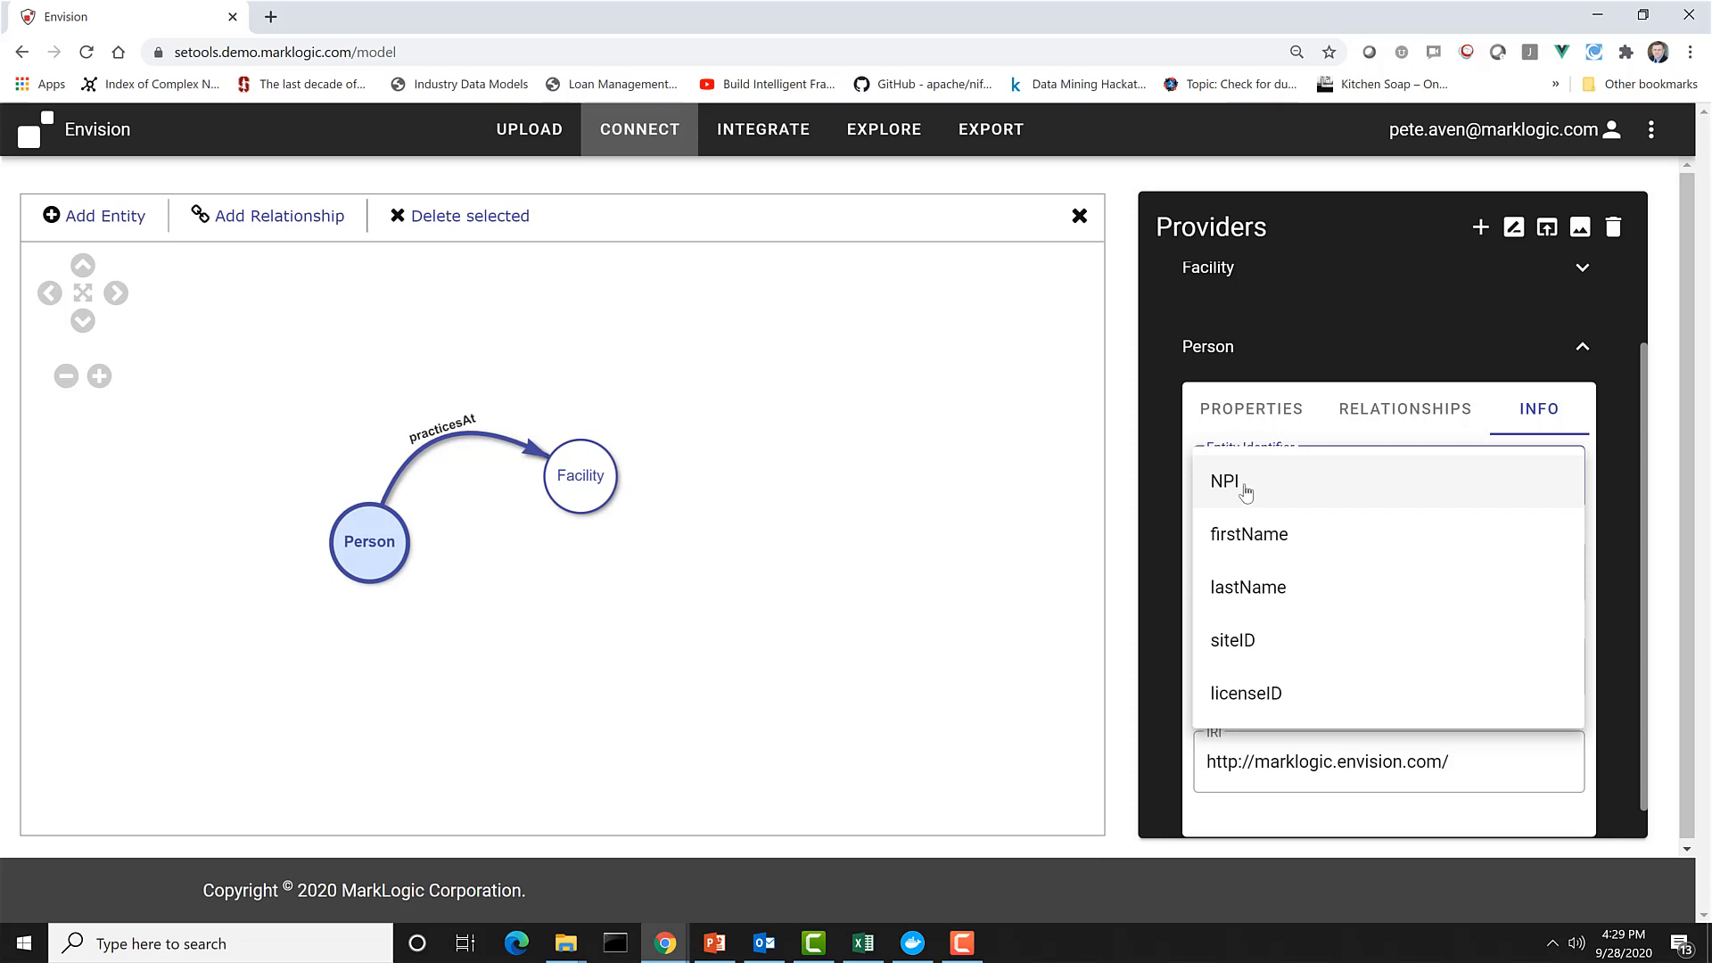
click(1246, 491)
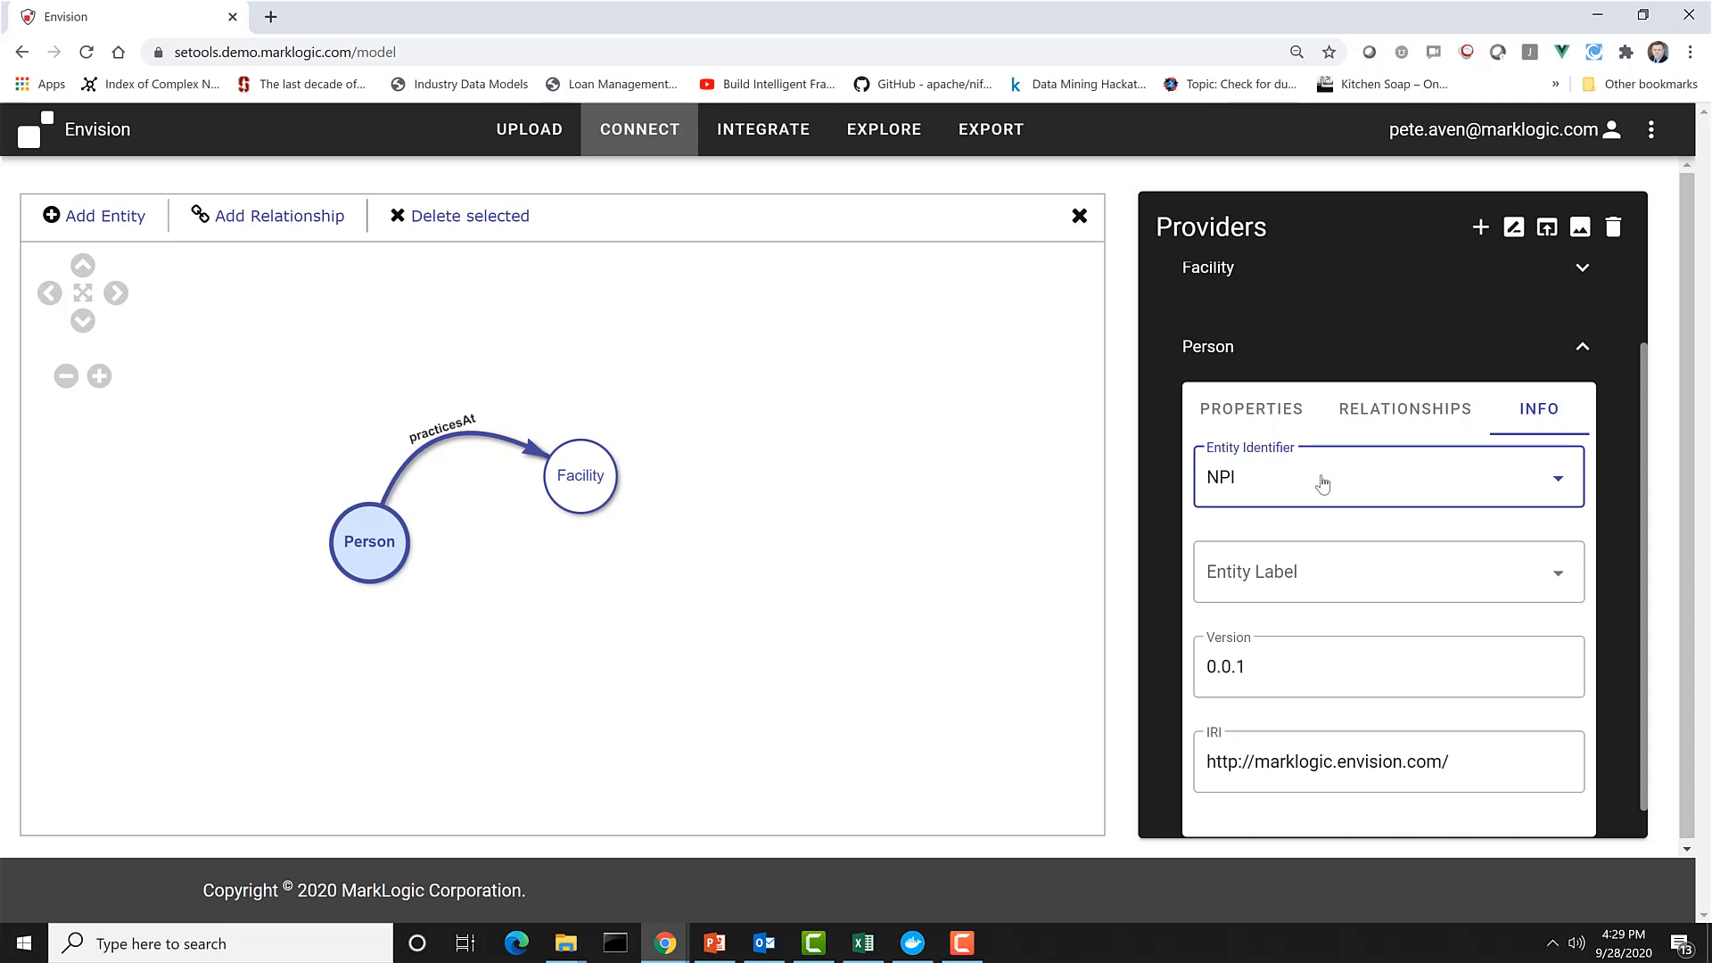
click(1334, 581)
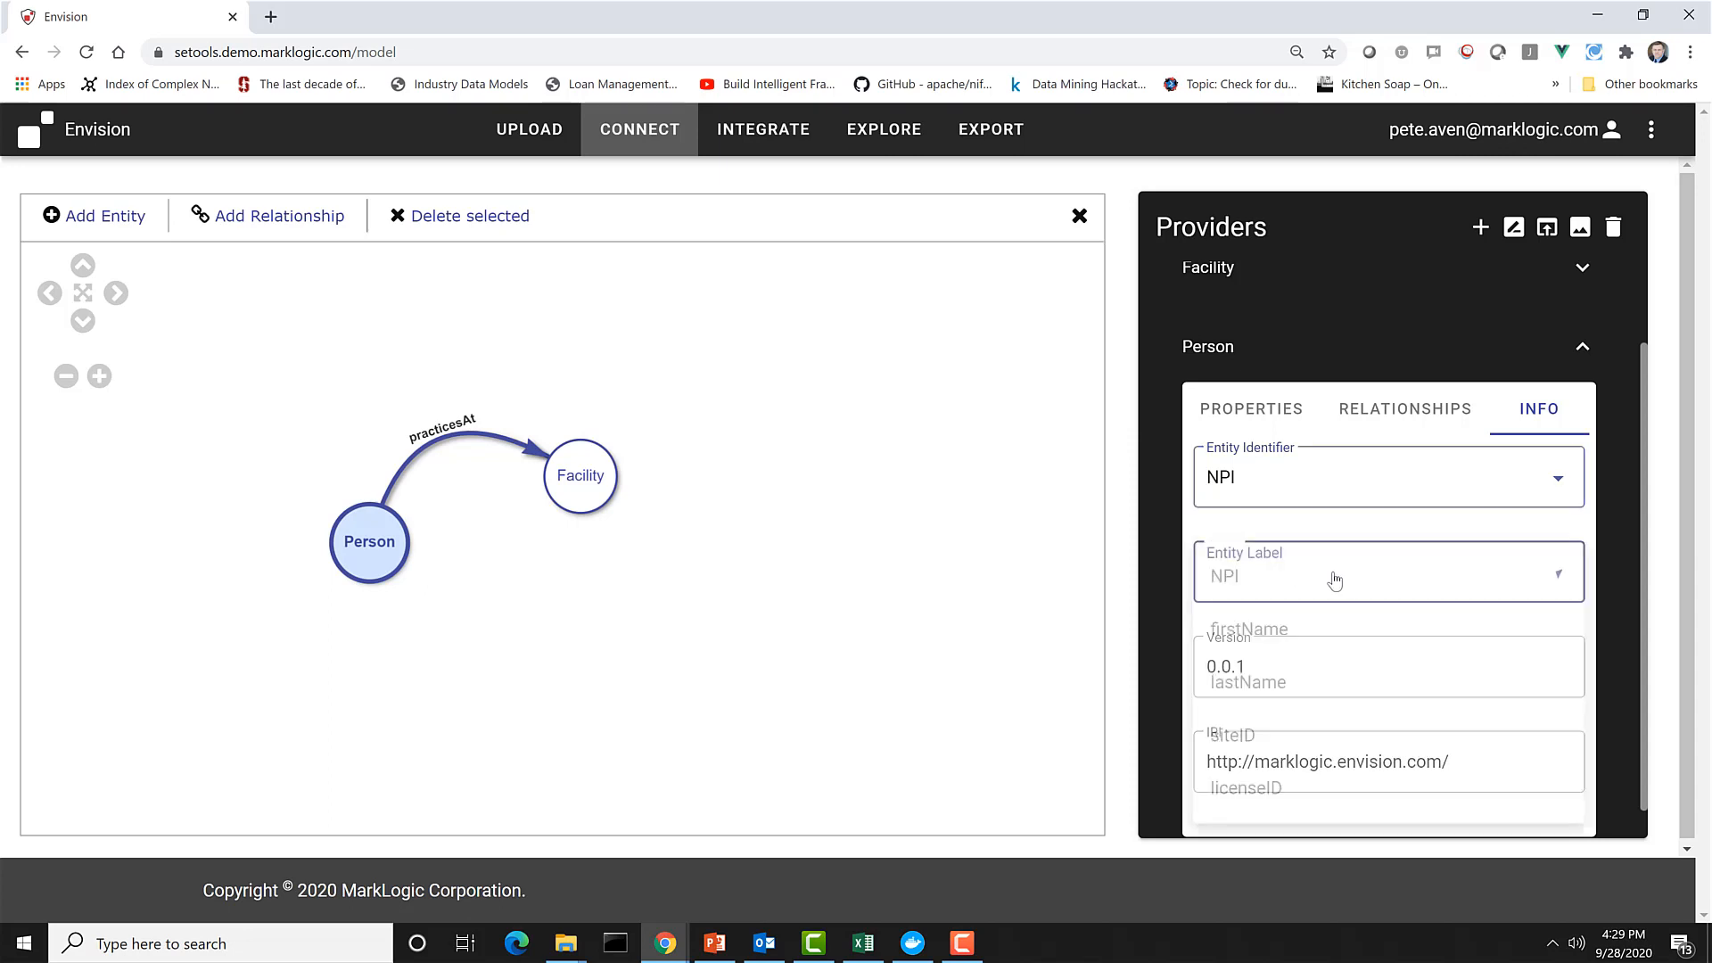
click(1277, 695)
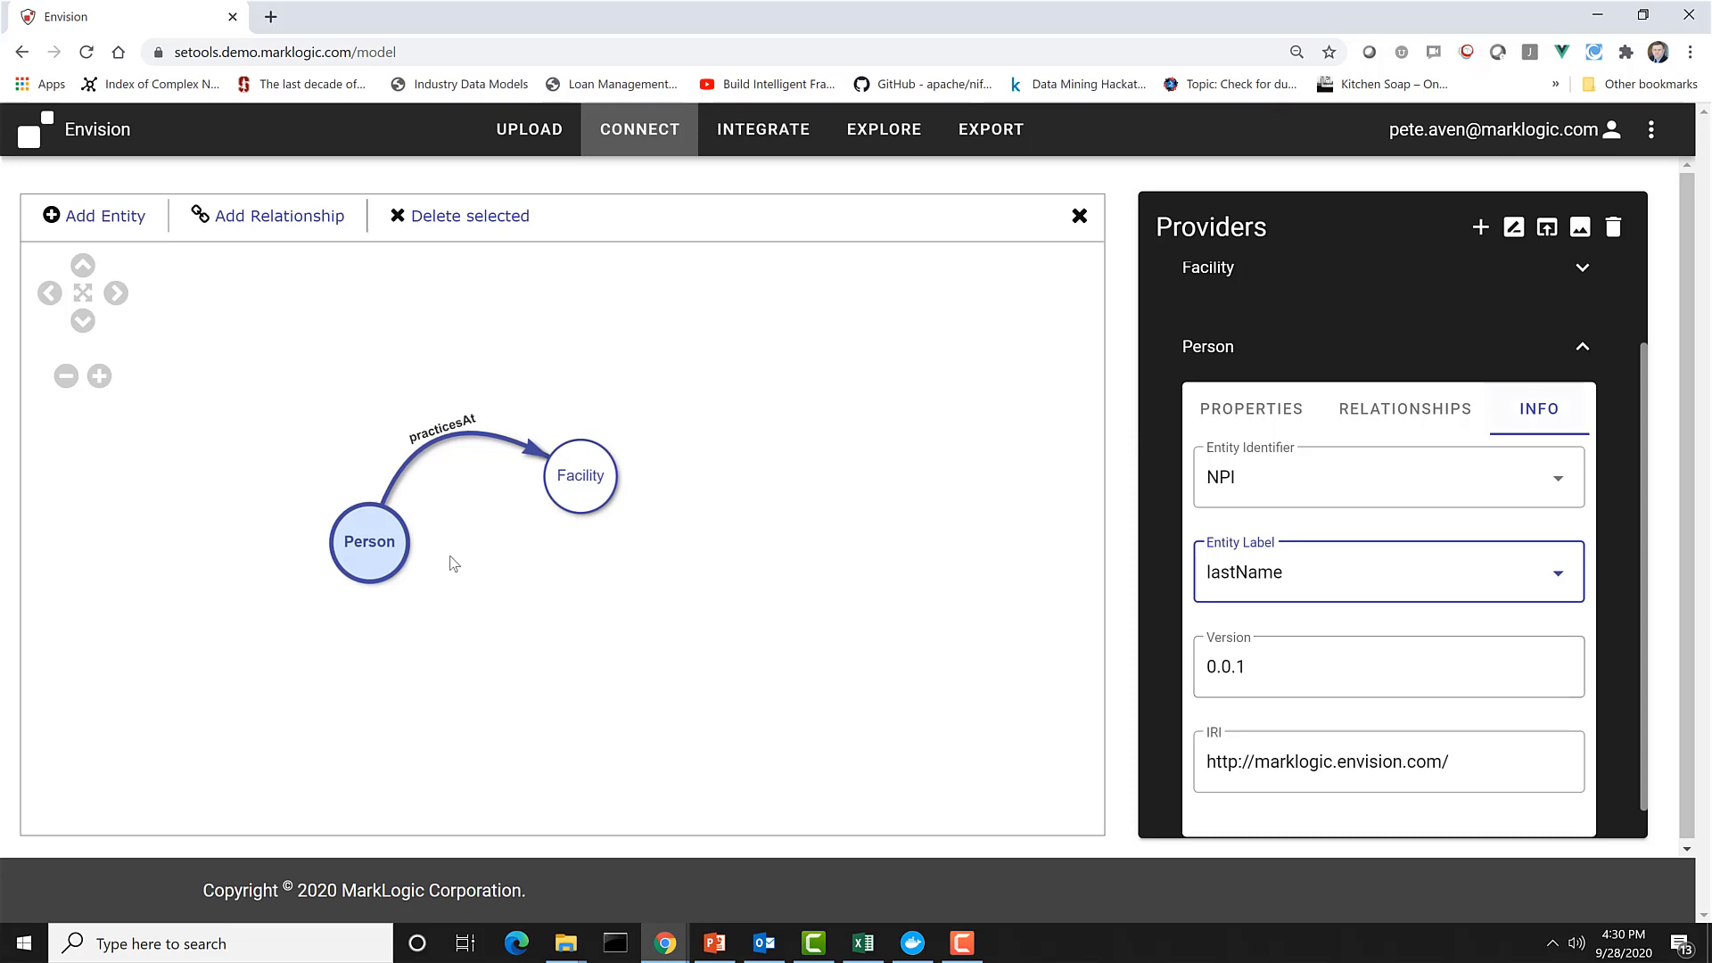
Set the Facility entity's identifier to siteID and its entity label to name.
click(586, 486)
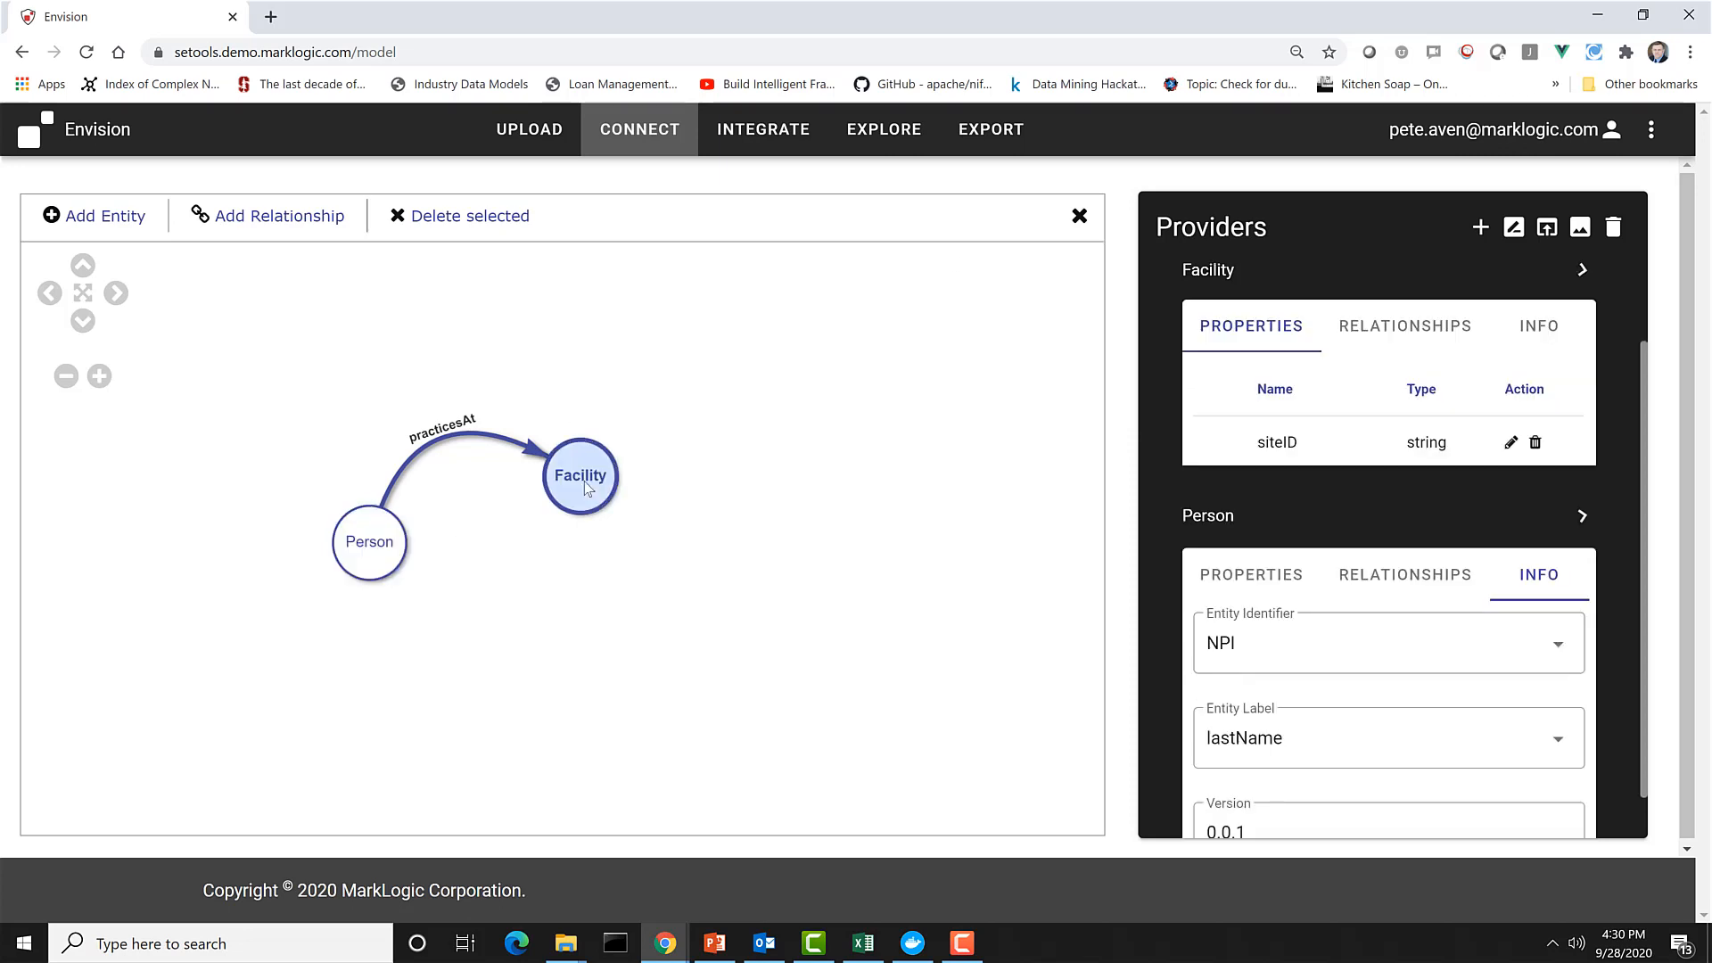
click(1534, 337)
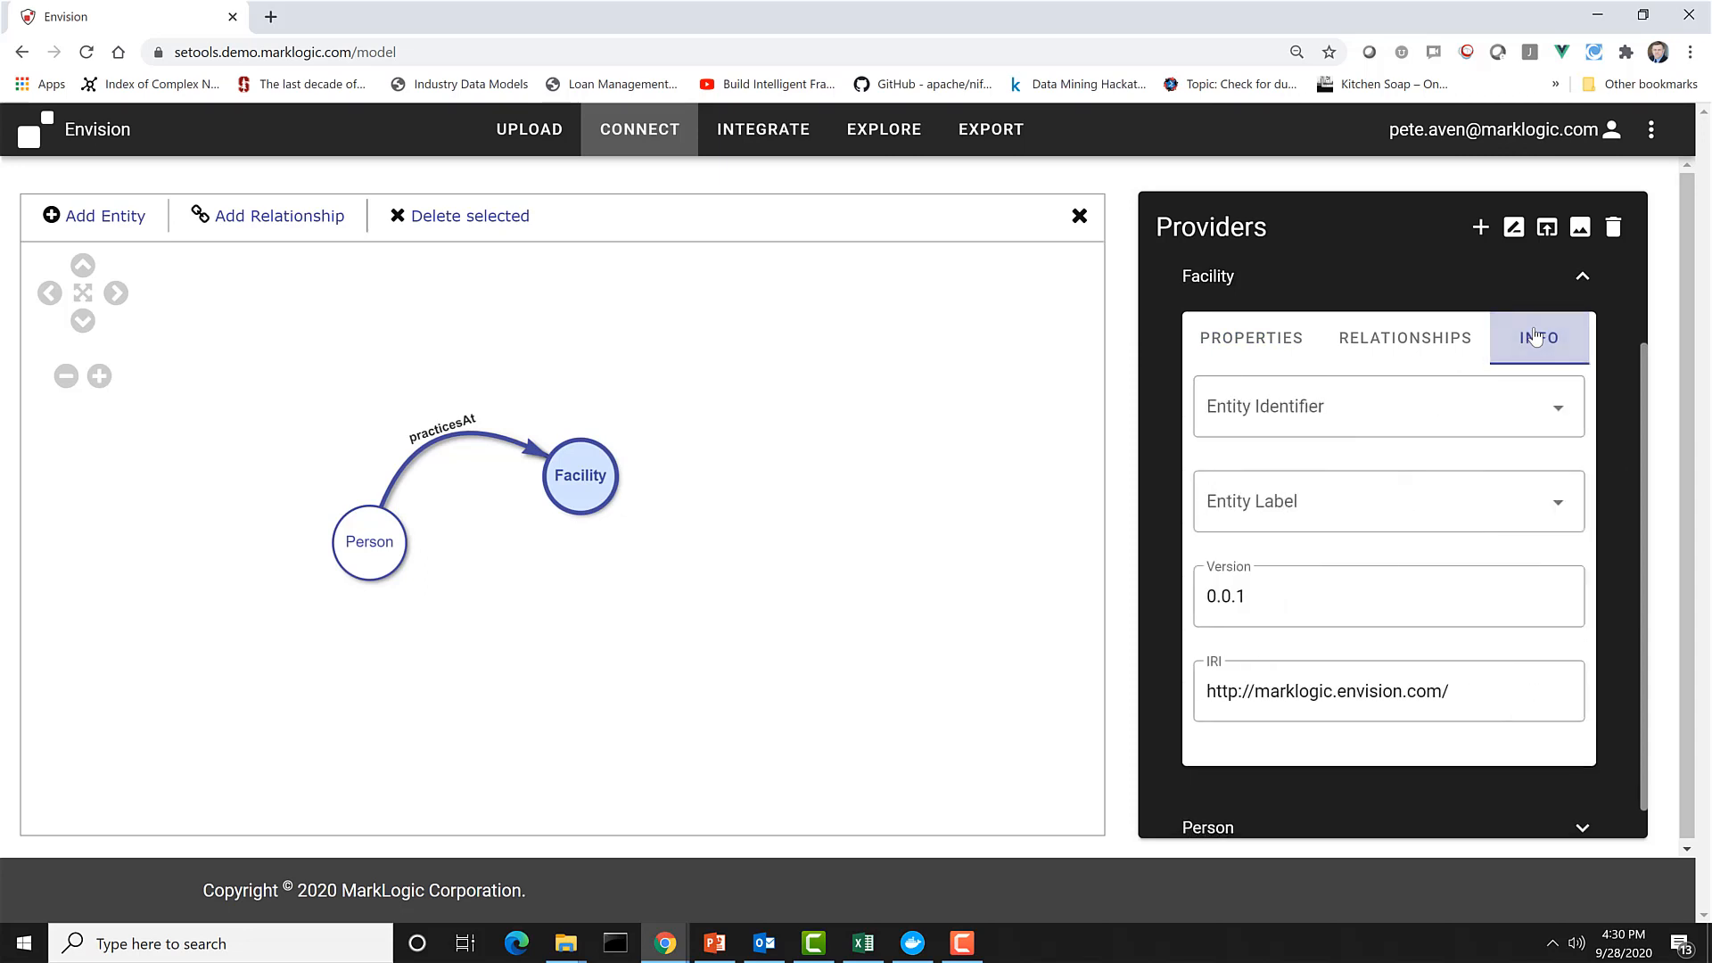
click(1293, 417)
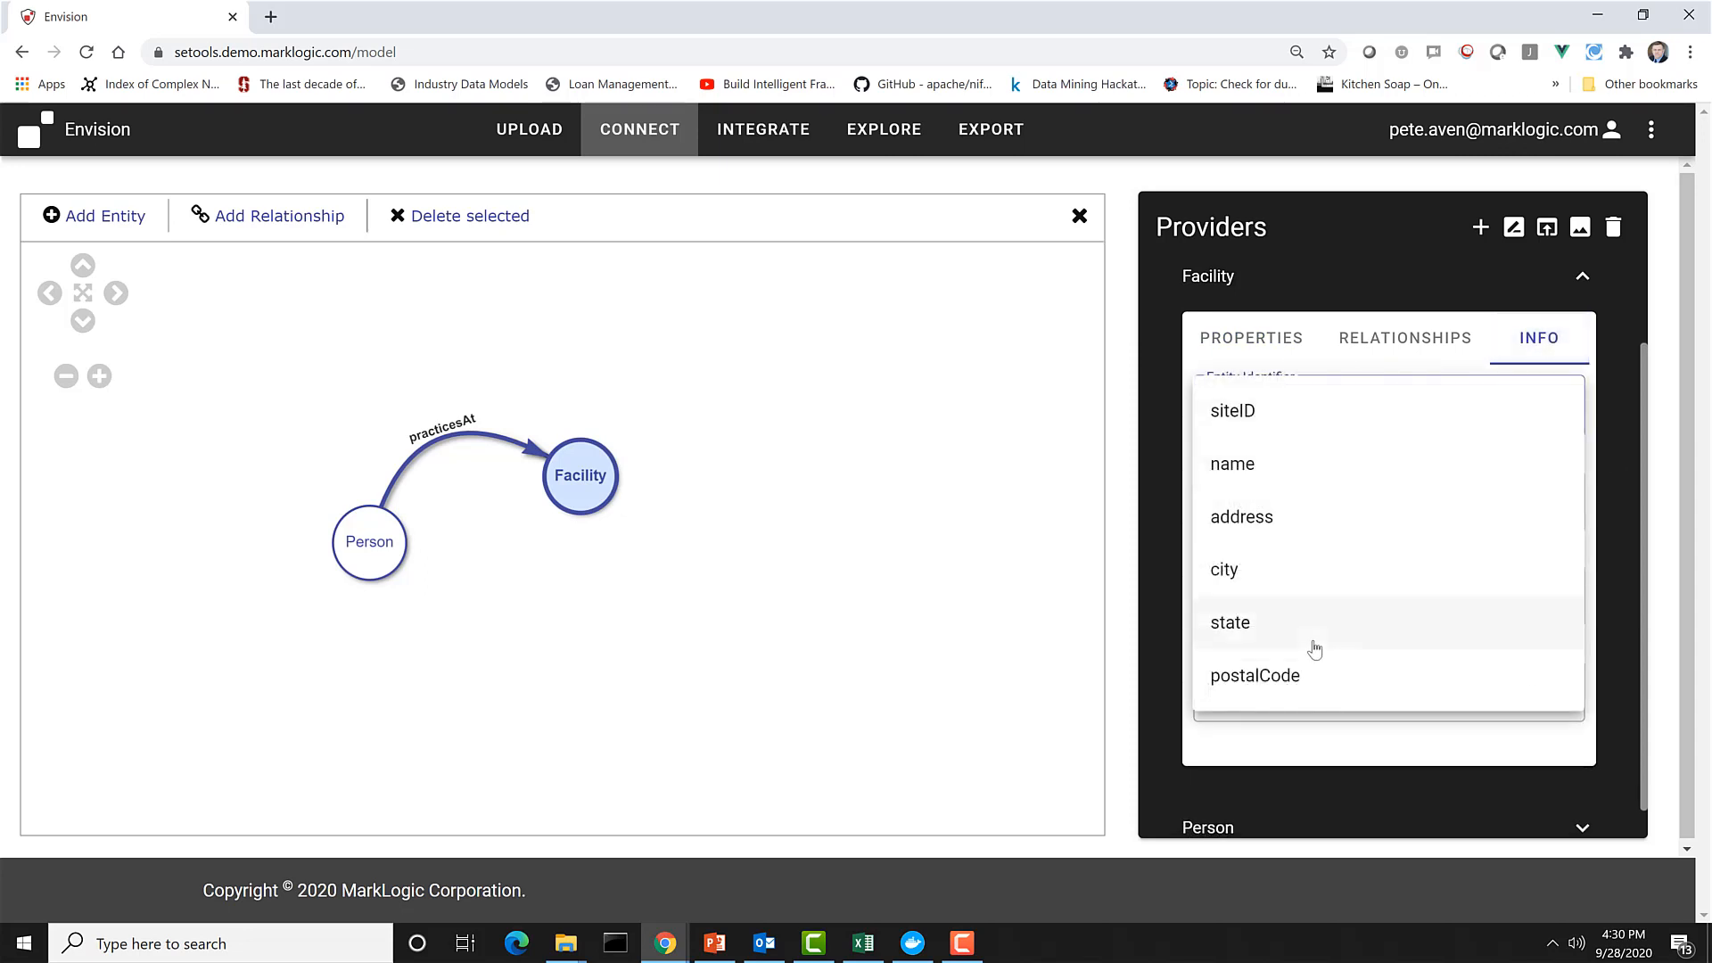
click(1282, 425)
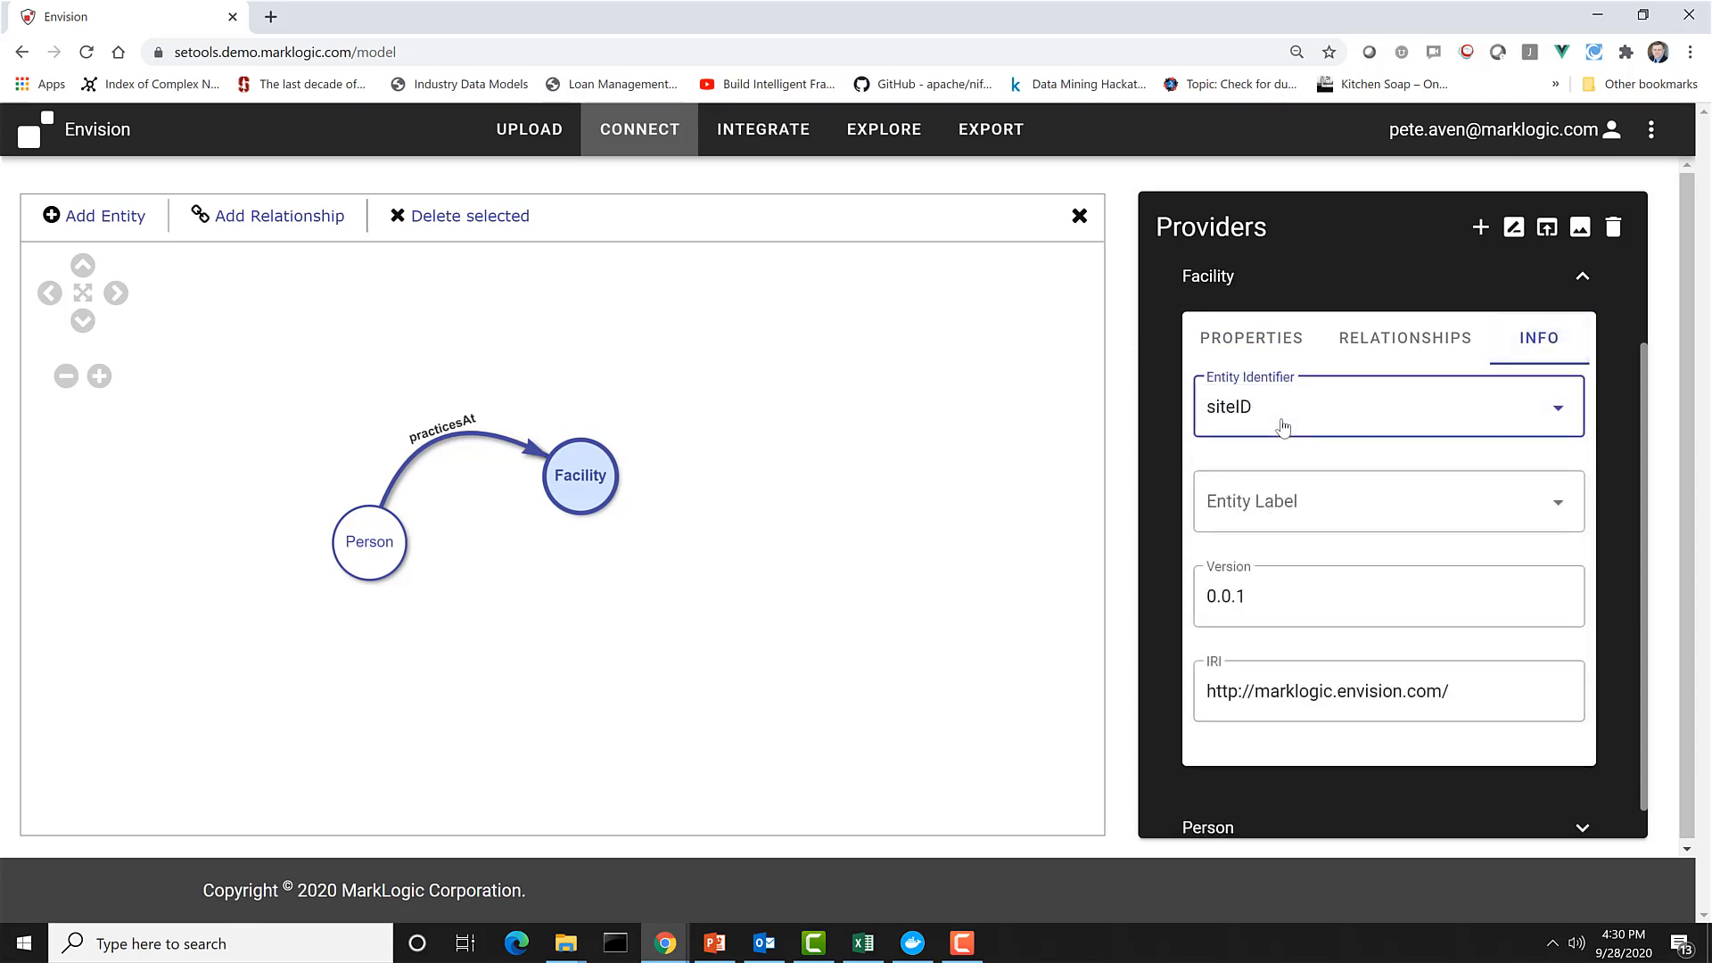
click(1308, 506)
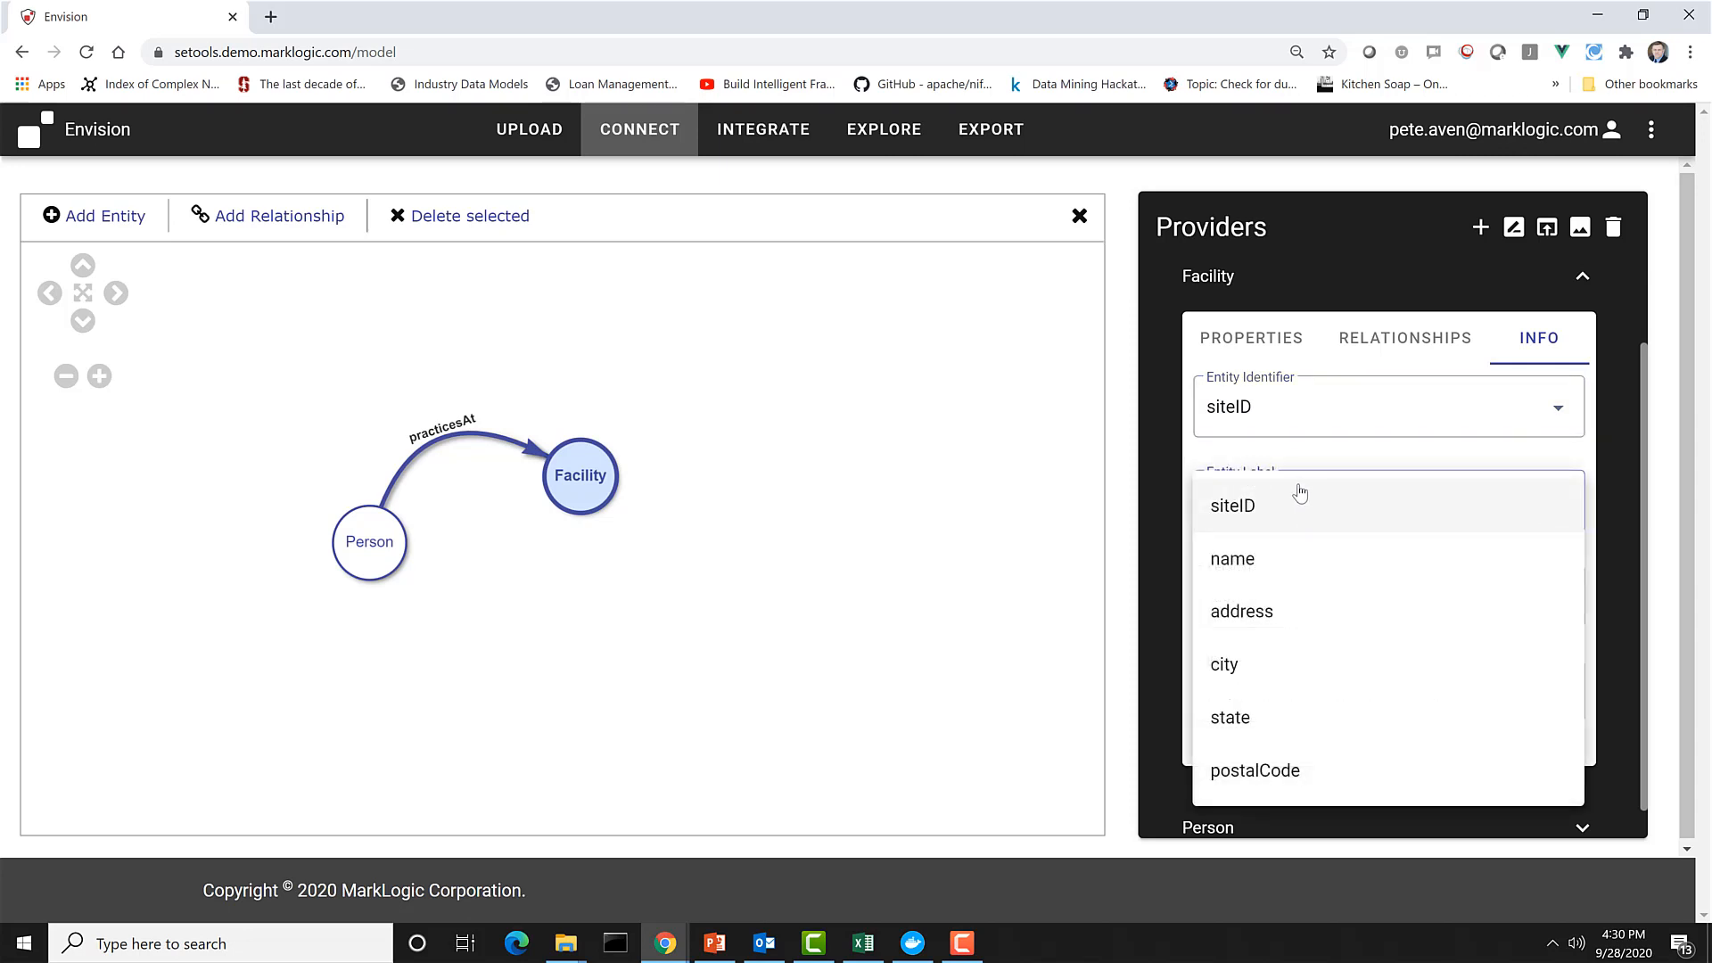
click(1266, 578)
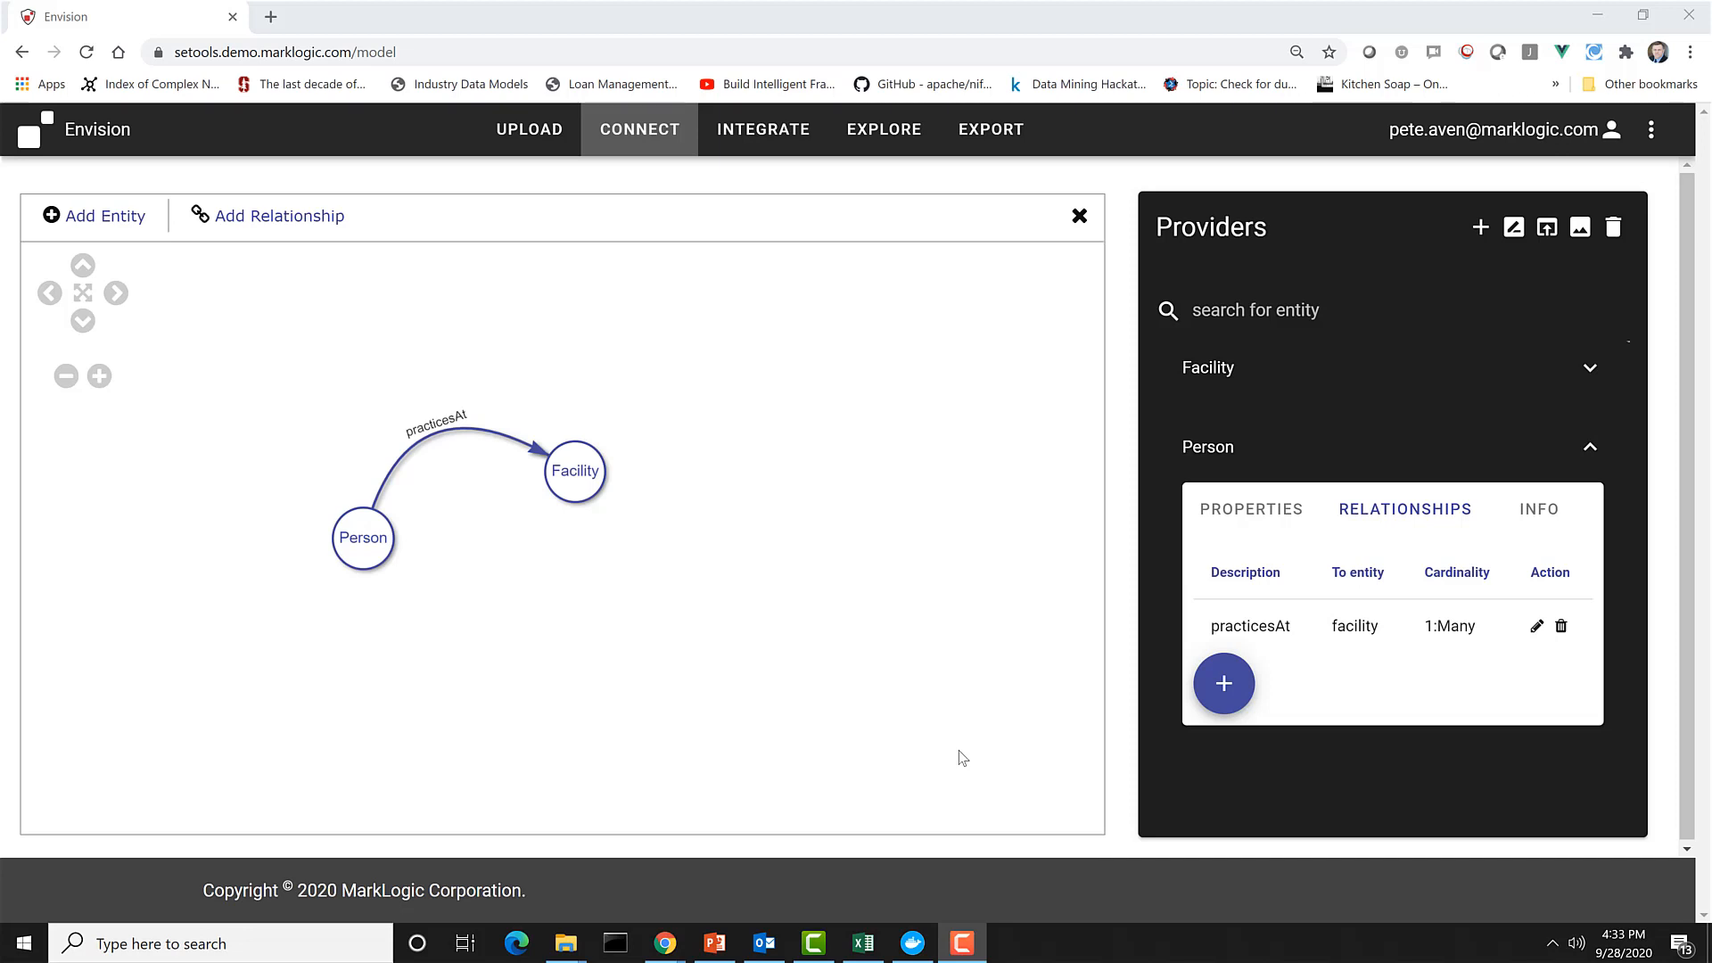
Edit the practicesAt relationship to link Person siteID with Facility siteID, and save it.
click(464, 432)
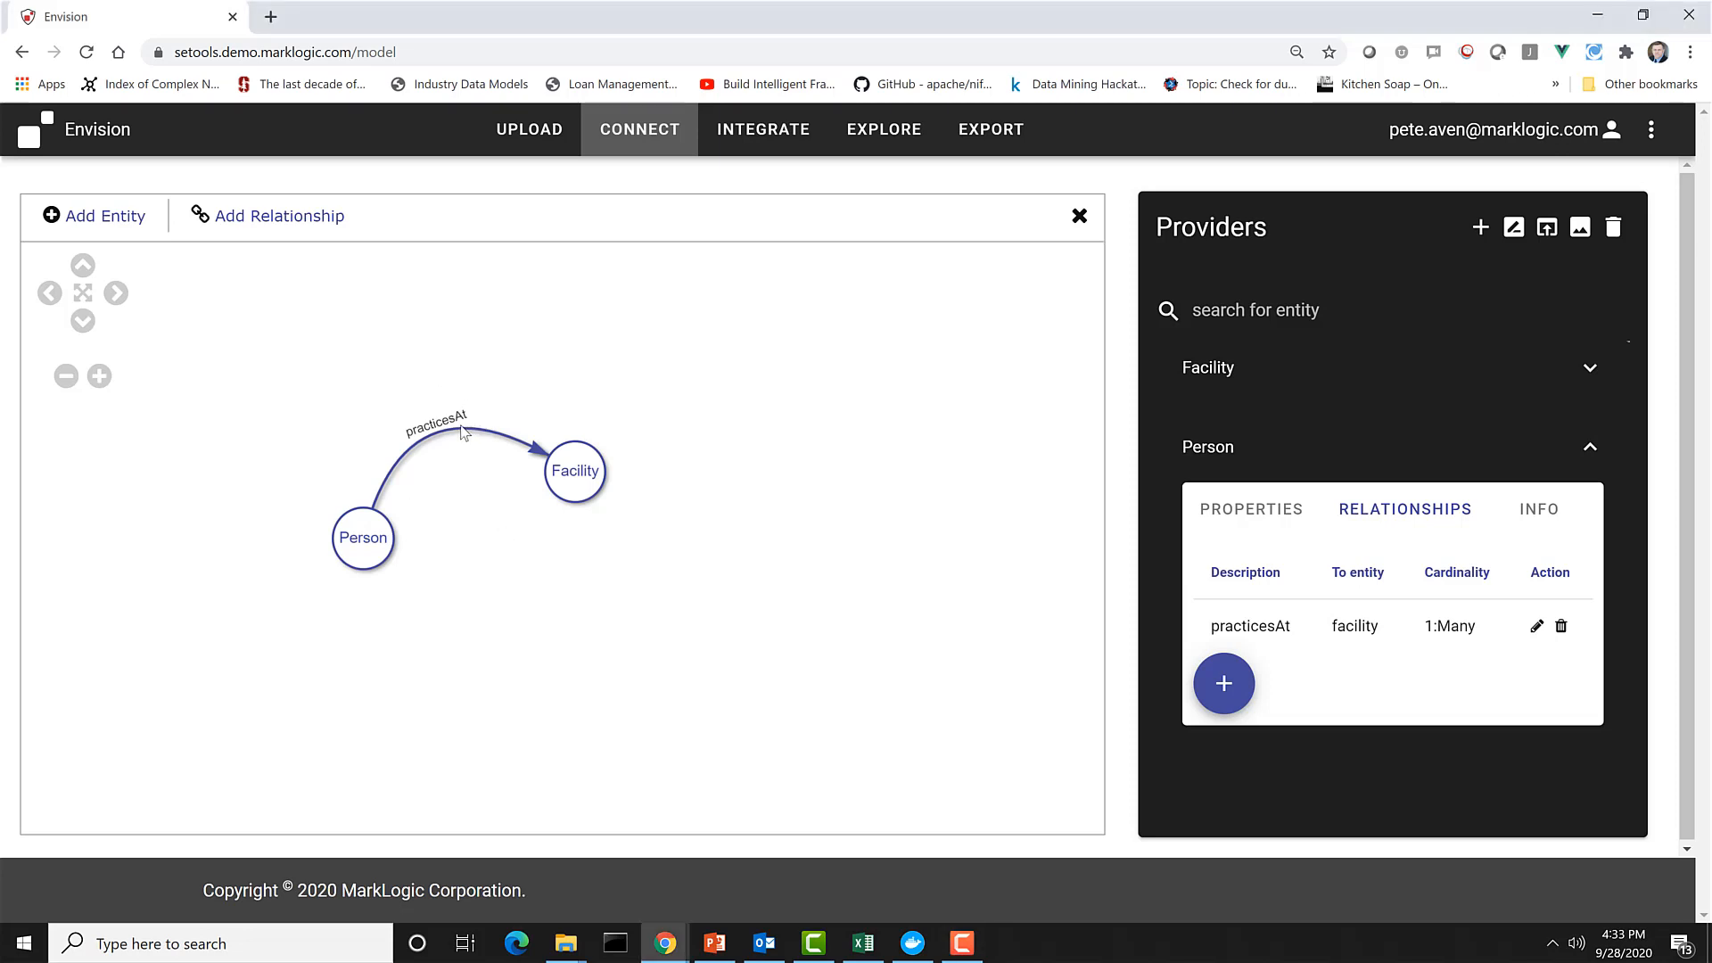
click(1538, 628)
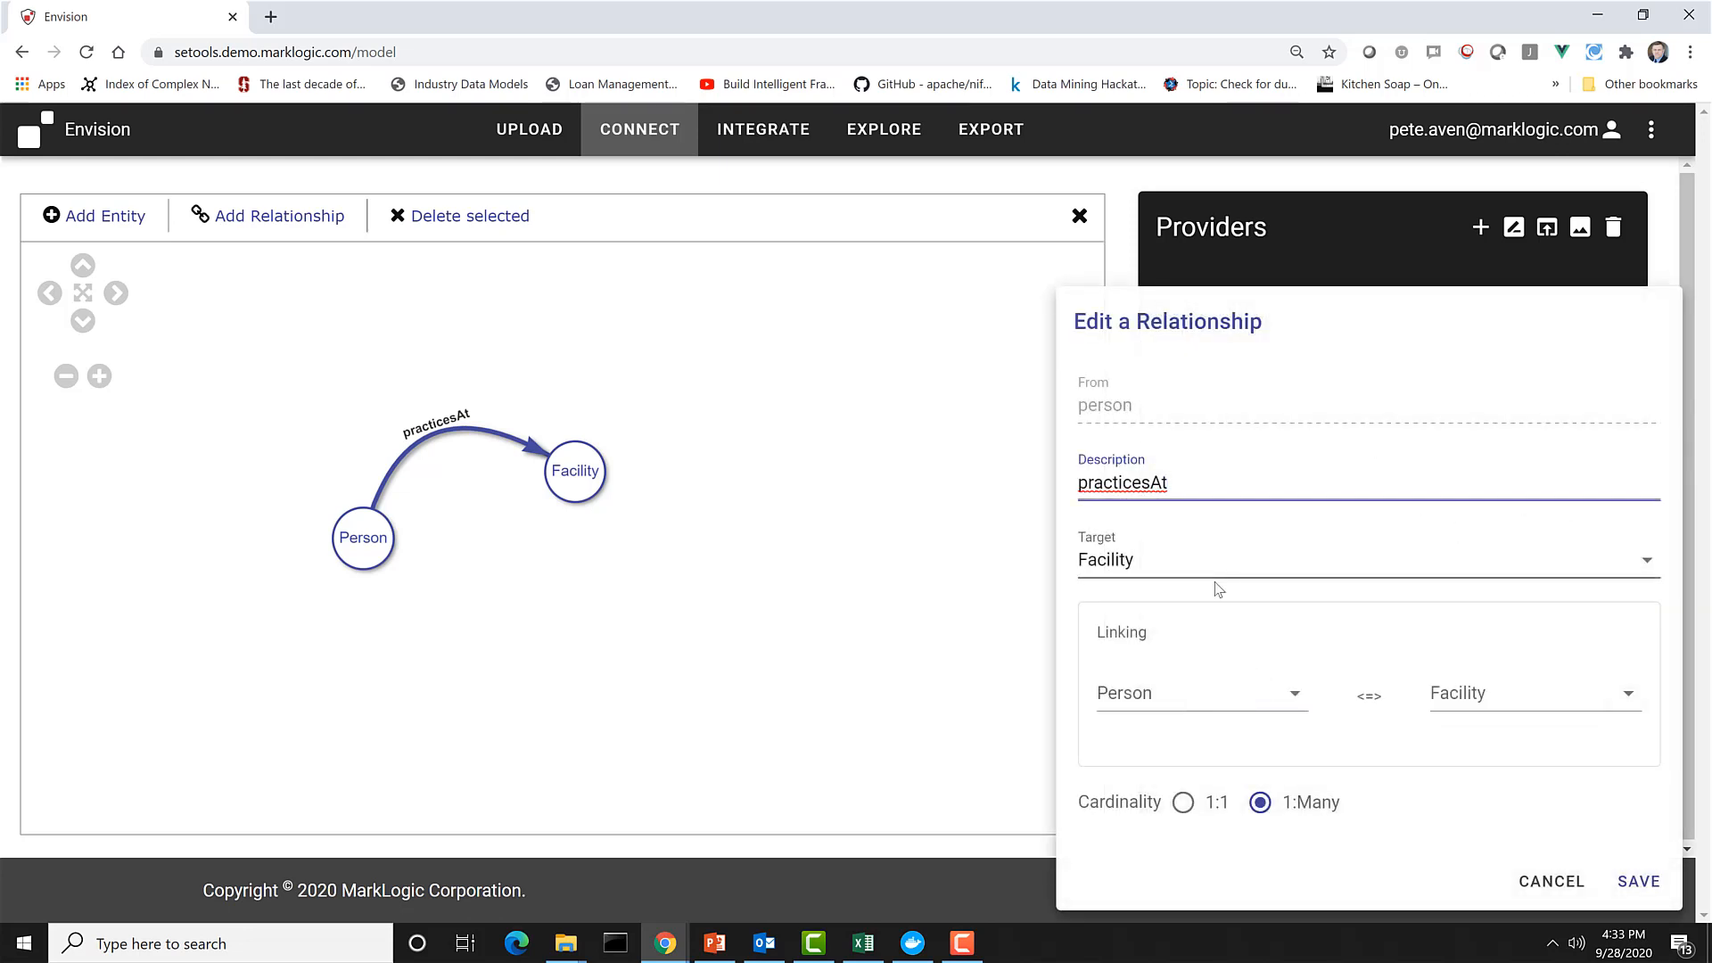
click(1139, 696)
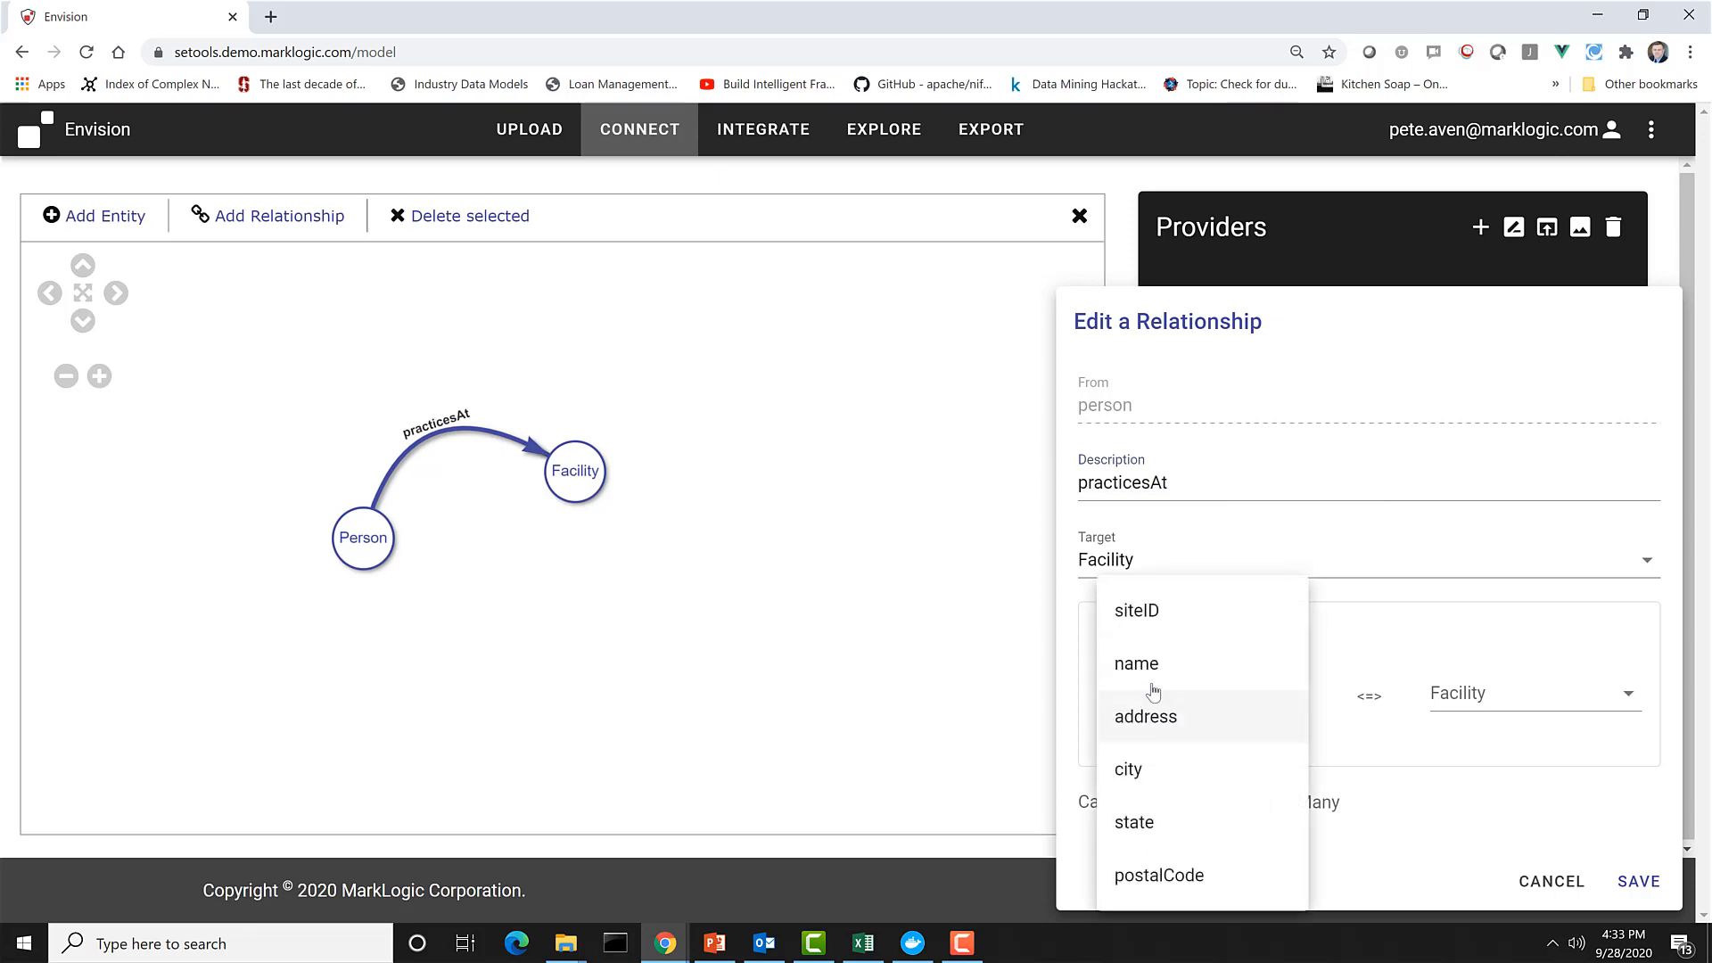
click(1145, 610)
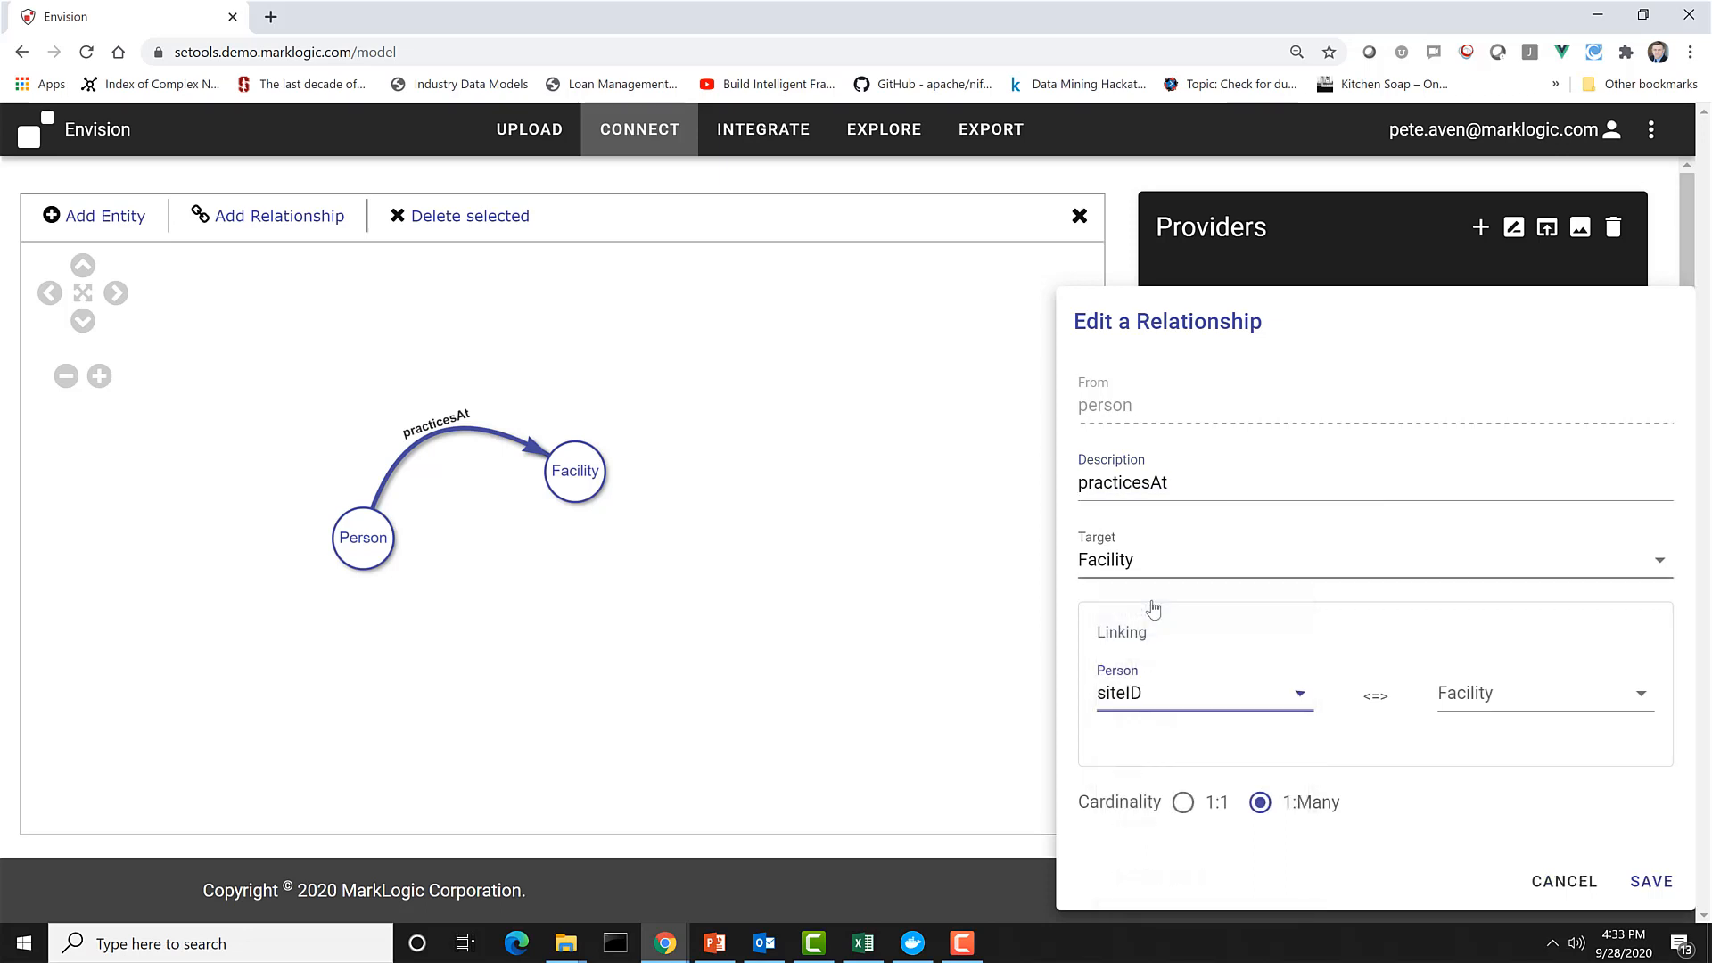
click(1490, 694)
click(1489, 617)
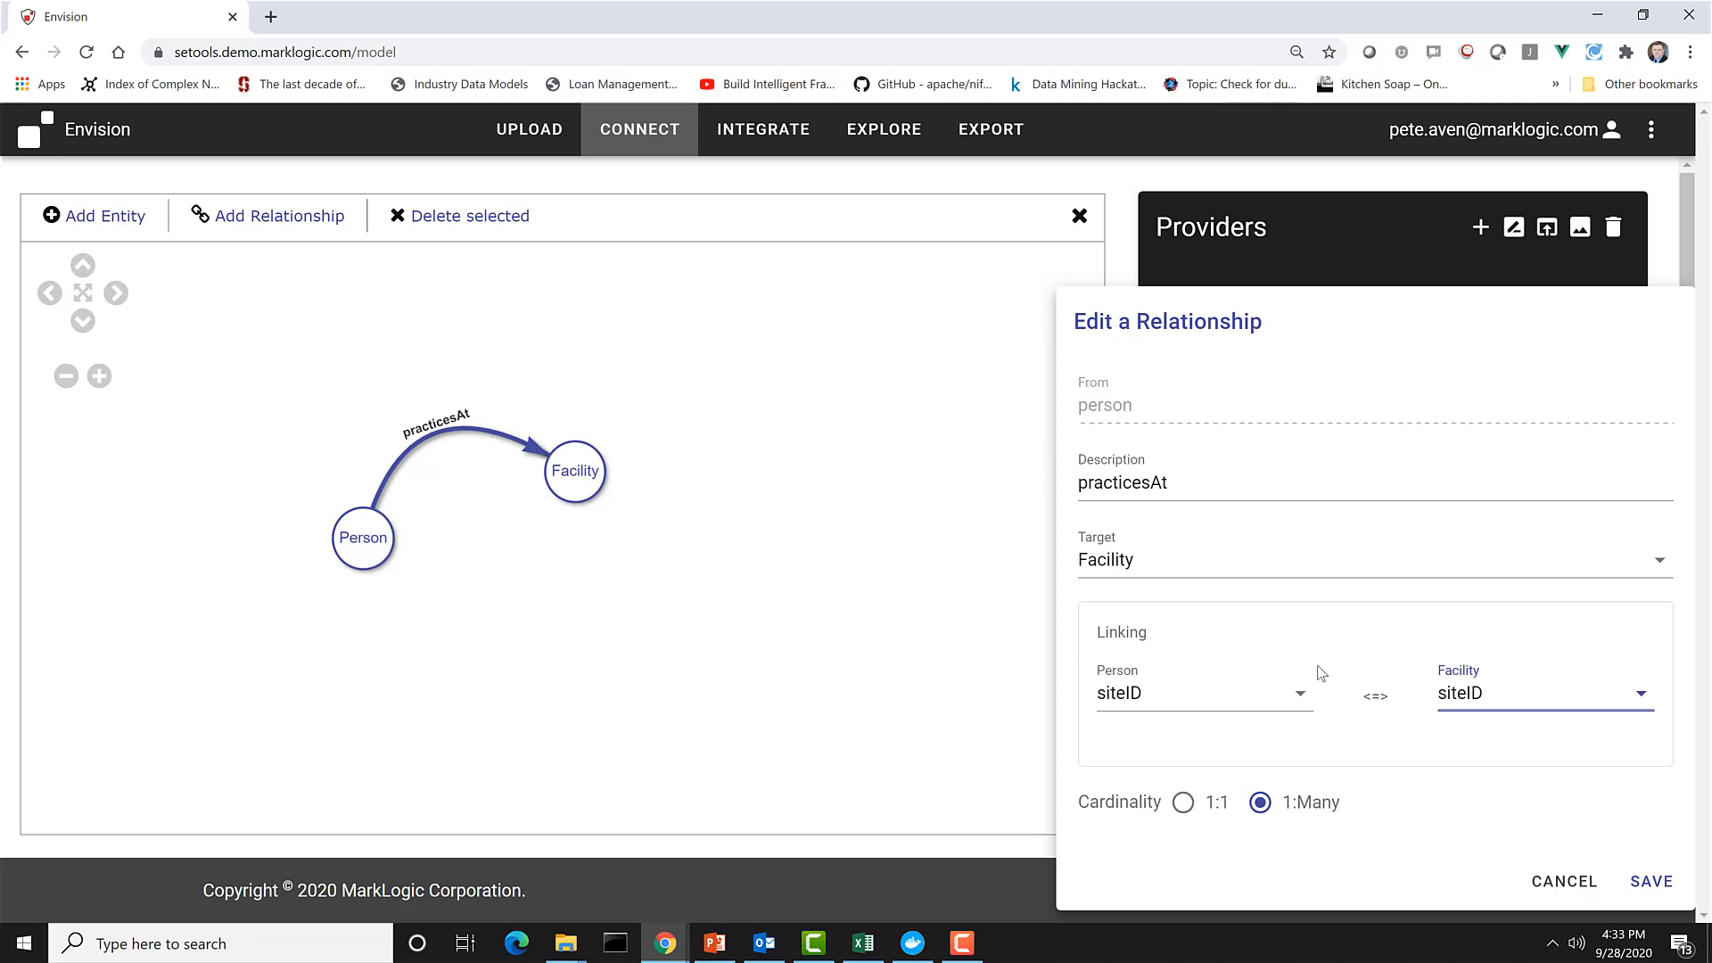
click(1652, 881)
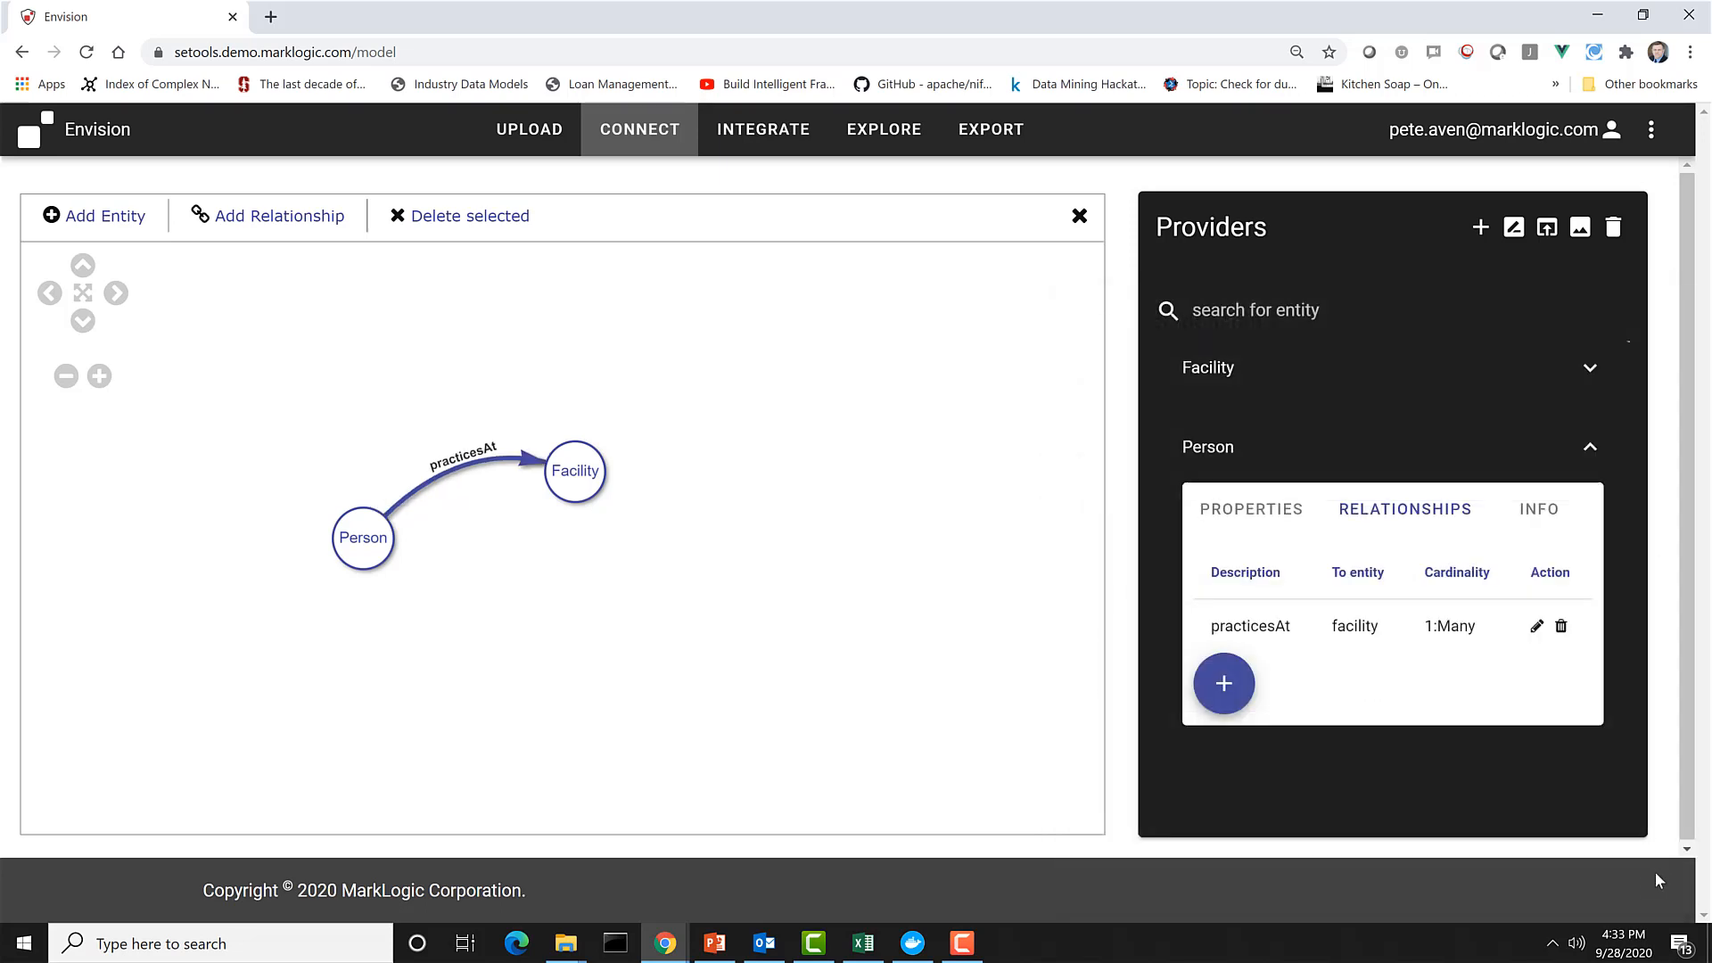
Show the properties of Person and Facility, and move the Facility node slightly down in the diagram, about level with Person.
click(369, 543)
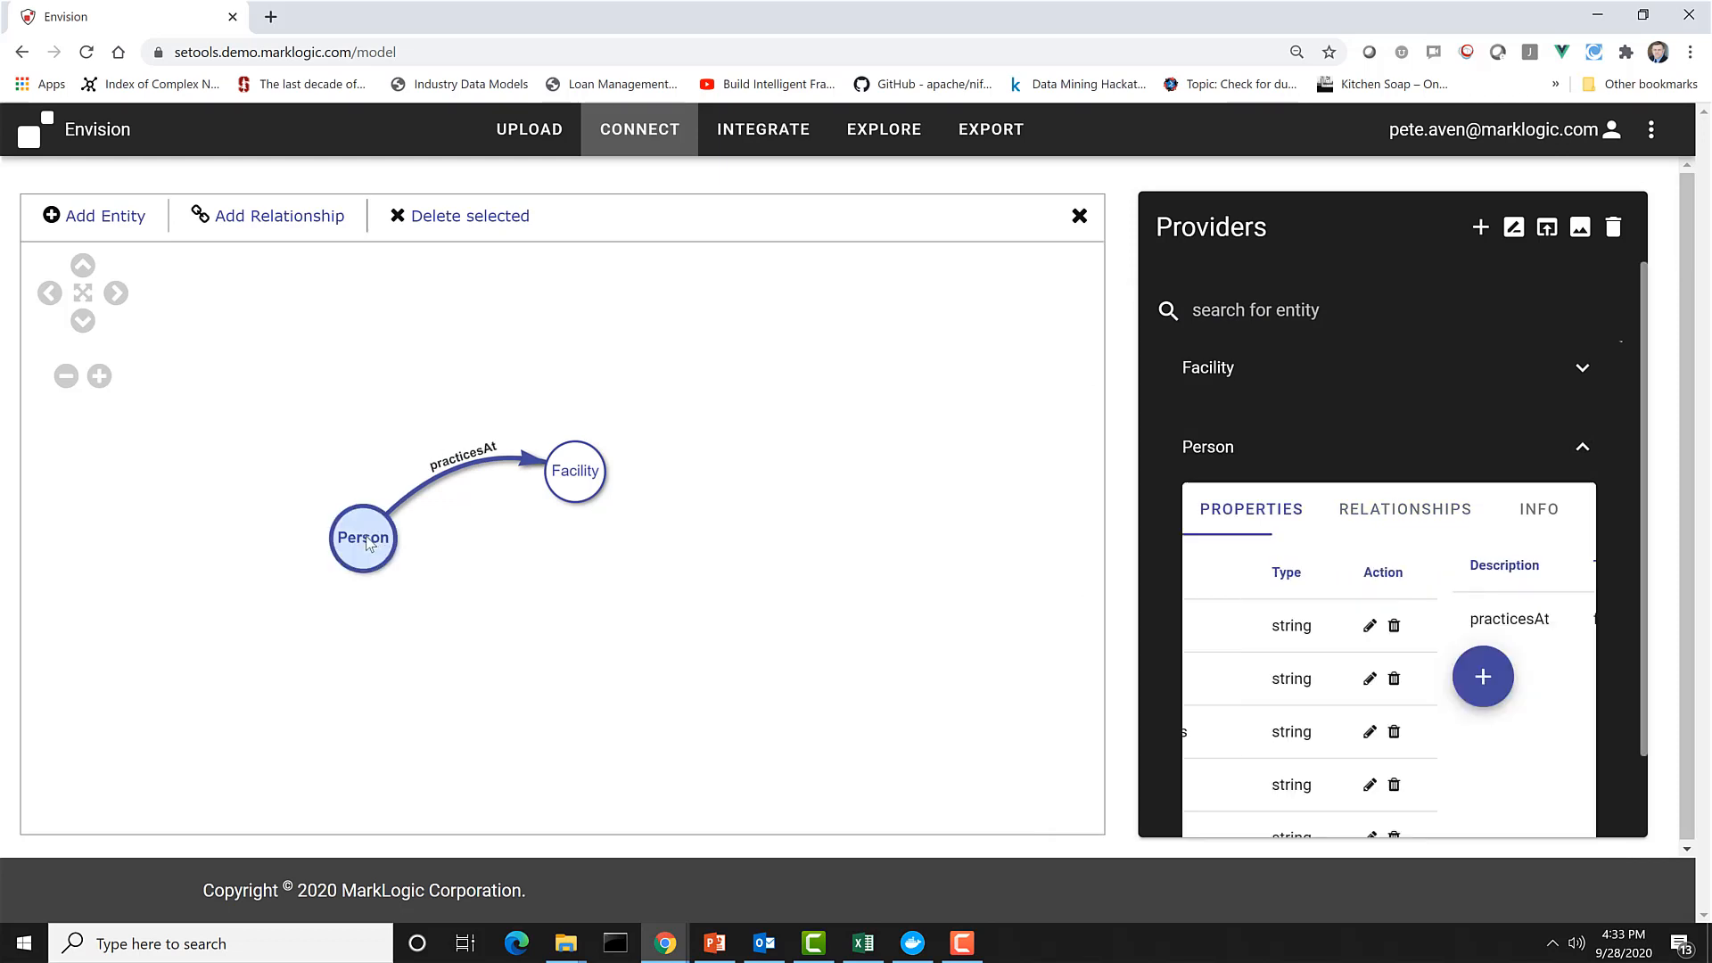
click(575, 471)
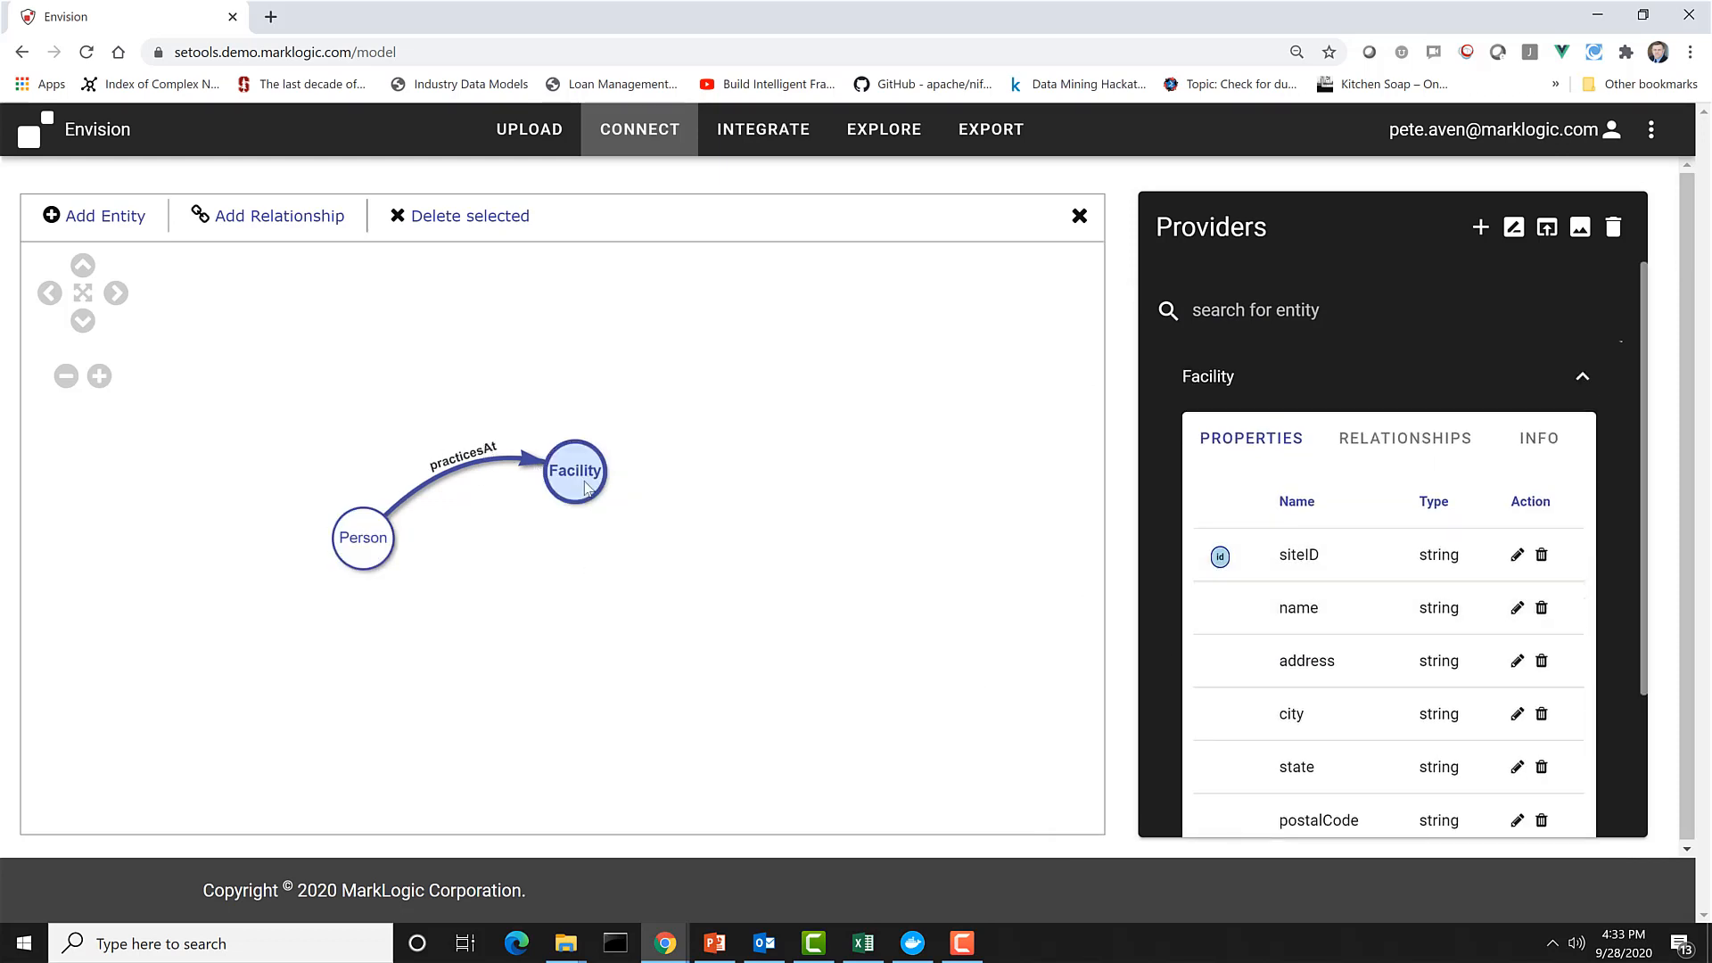
drag(589, 486, 600, 534)
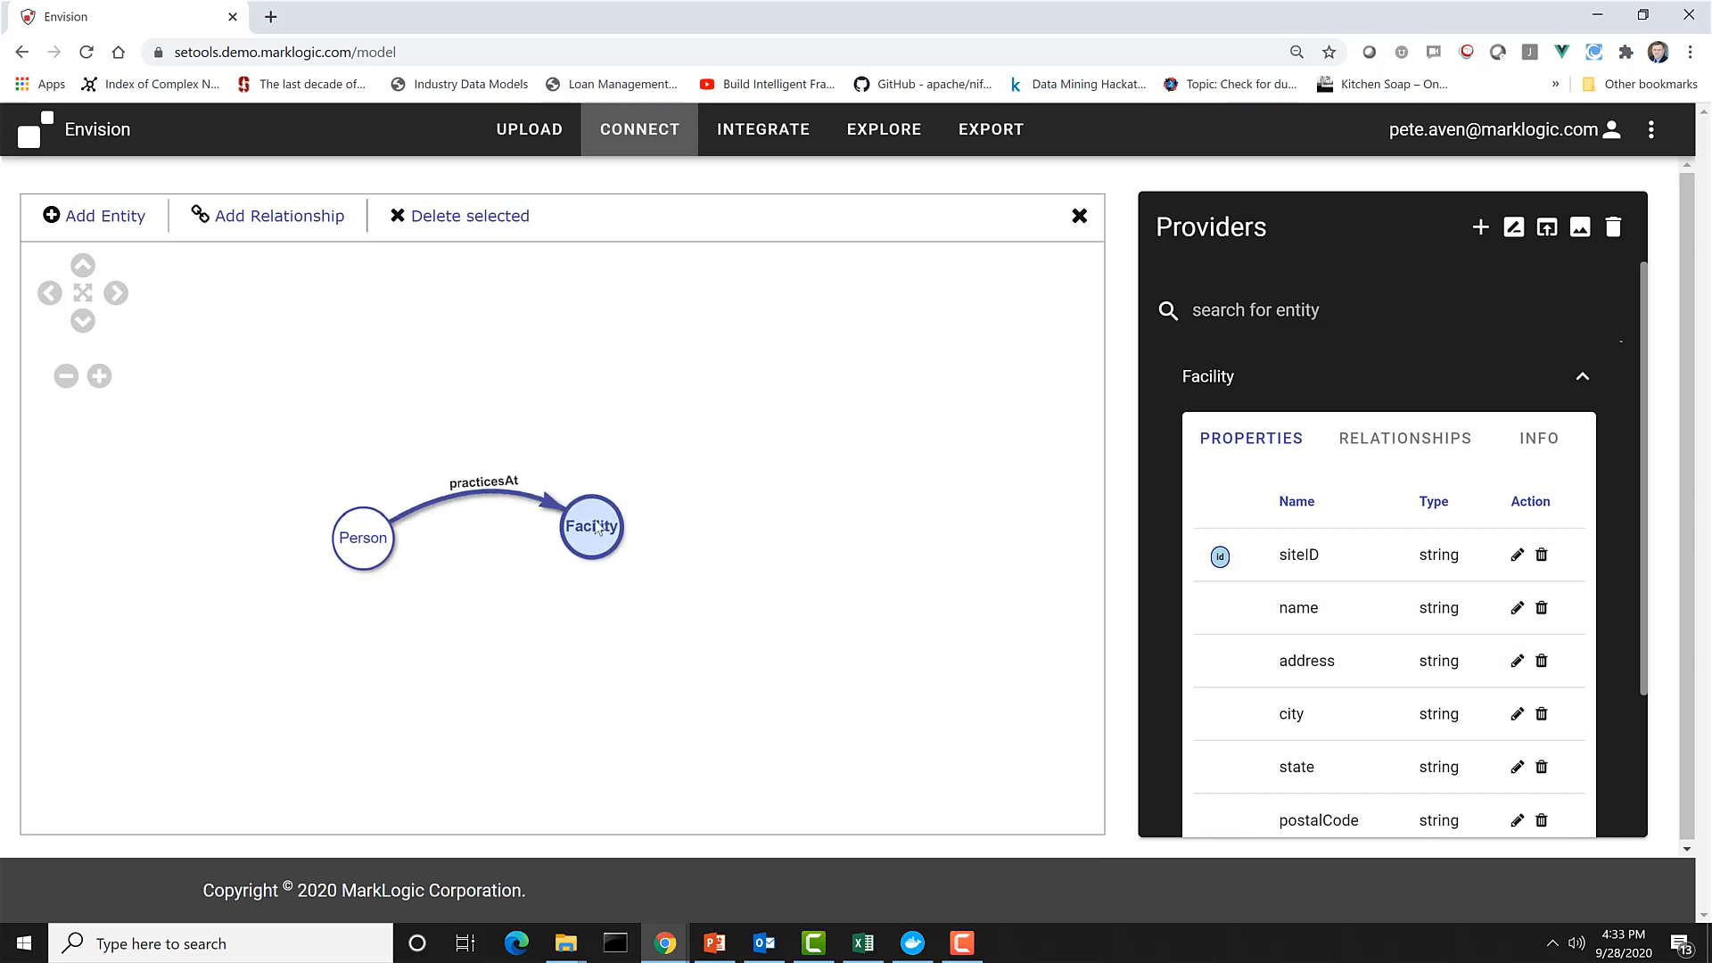